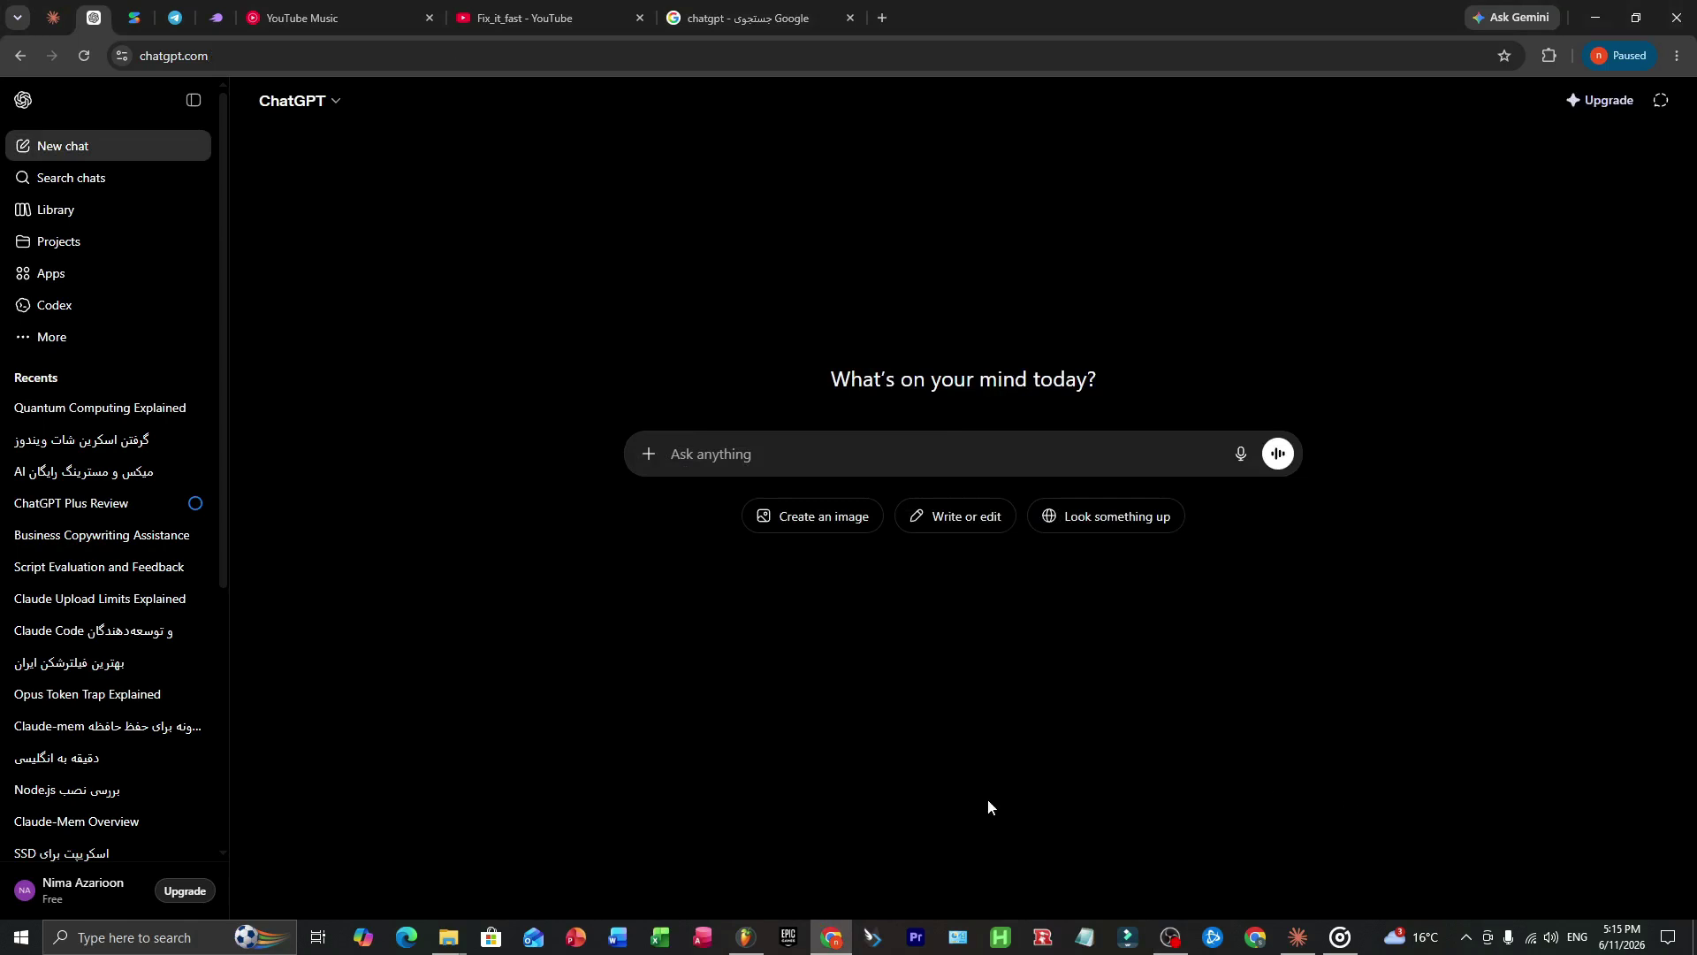
left_click(123, 897)
mouse_move(144, 639)
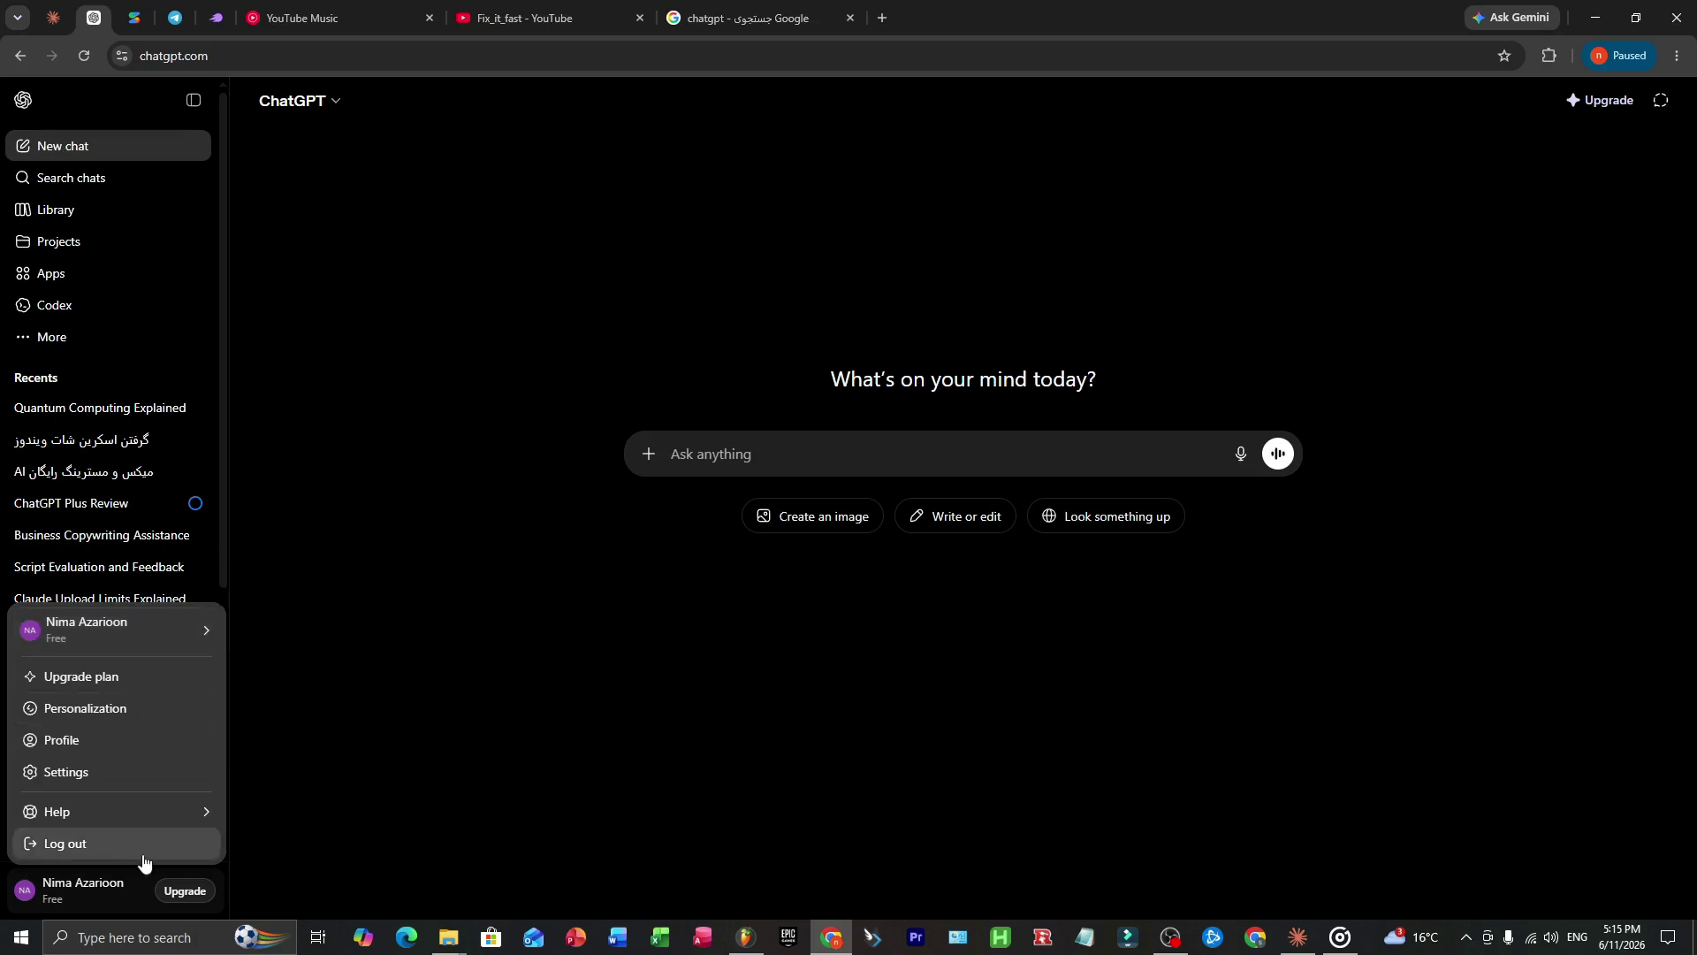
mouse_move(62, 830)
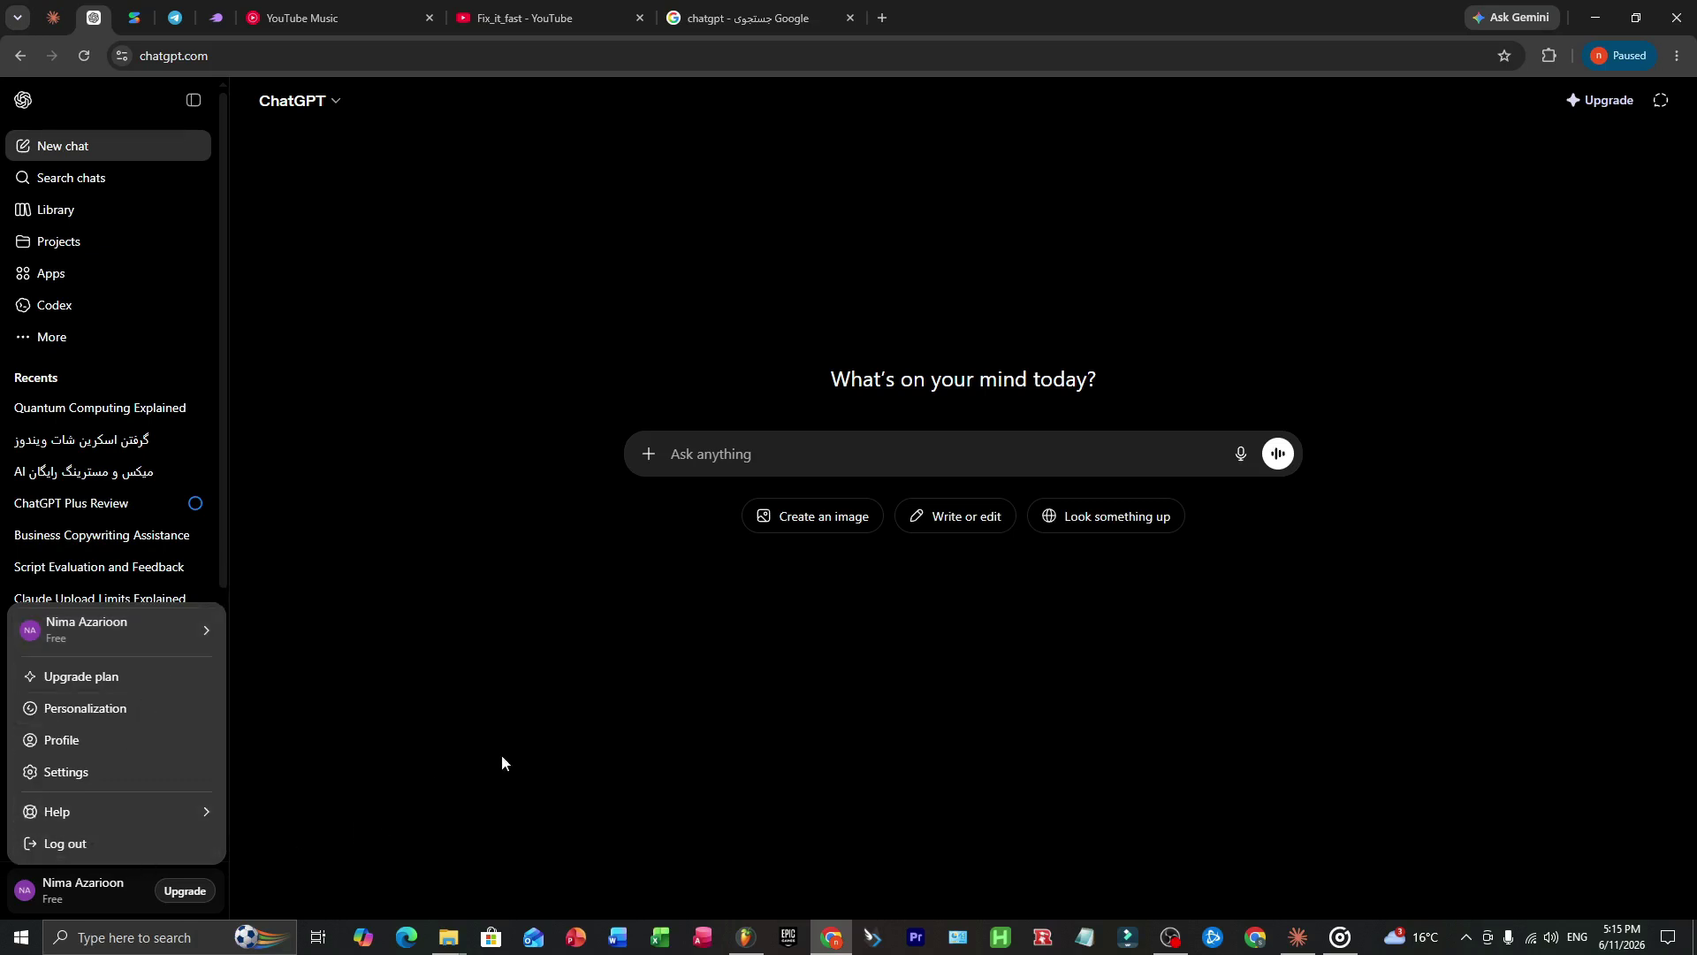
left_click(1219, 709)
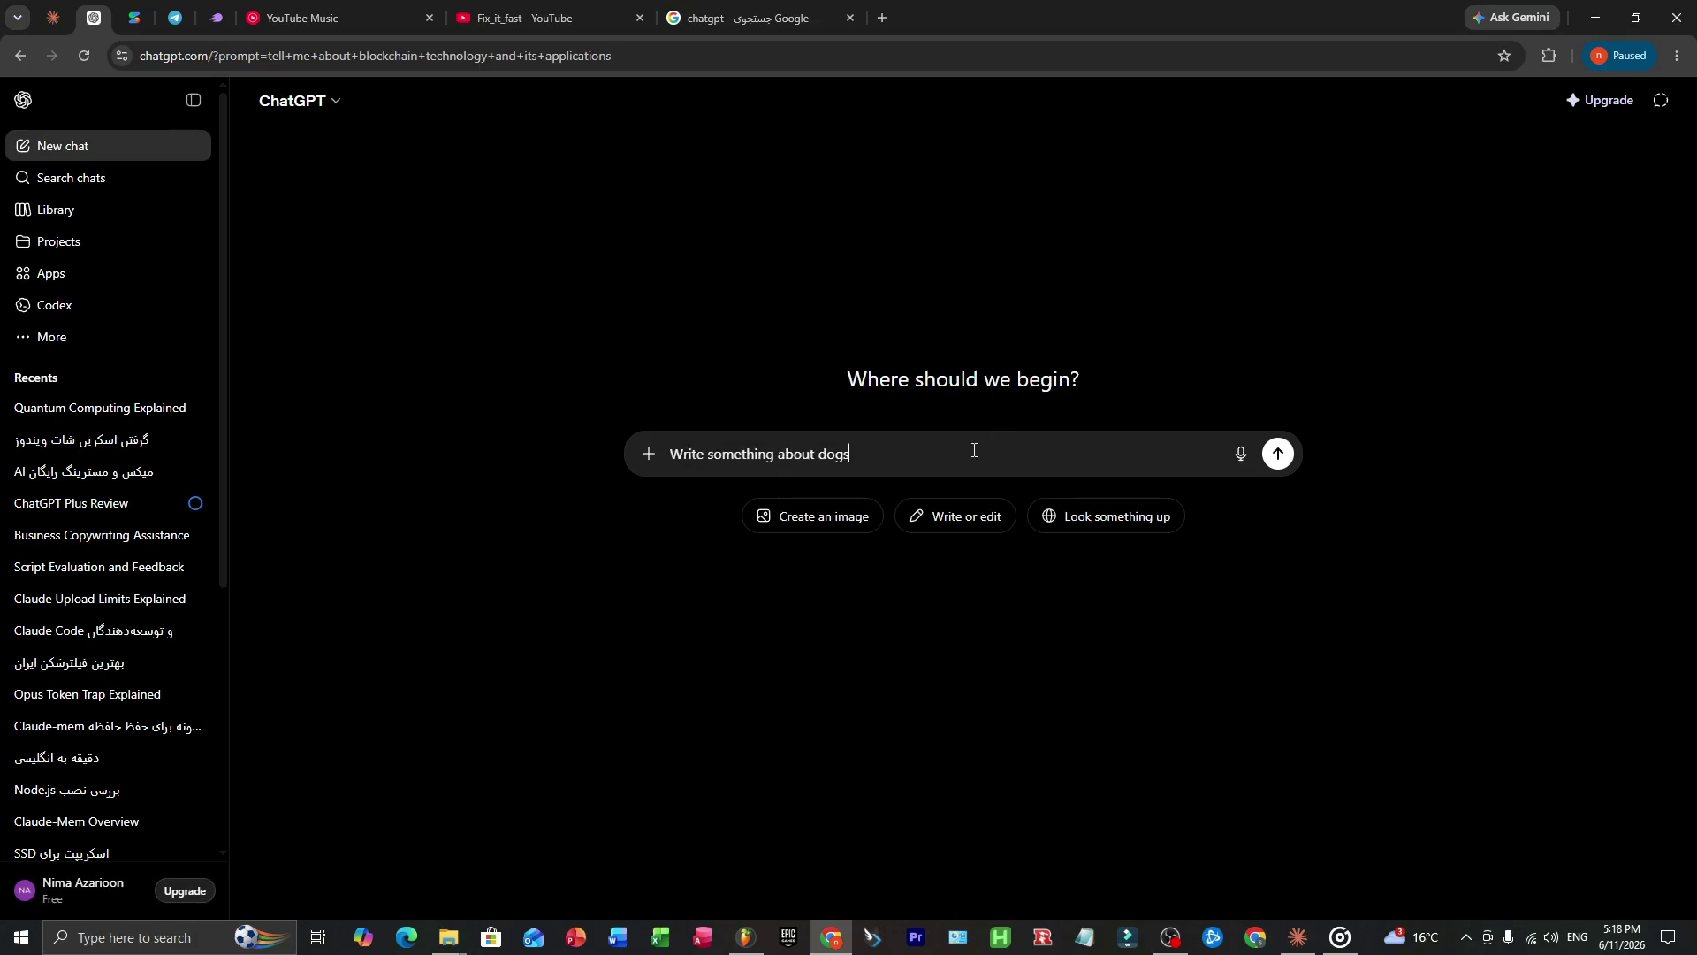
Step: Send the prompt "Write something about dogs", and request a short, friendly, simple and fun paragraph about why dogs are great pets for families with kids
key("Return")
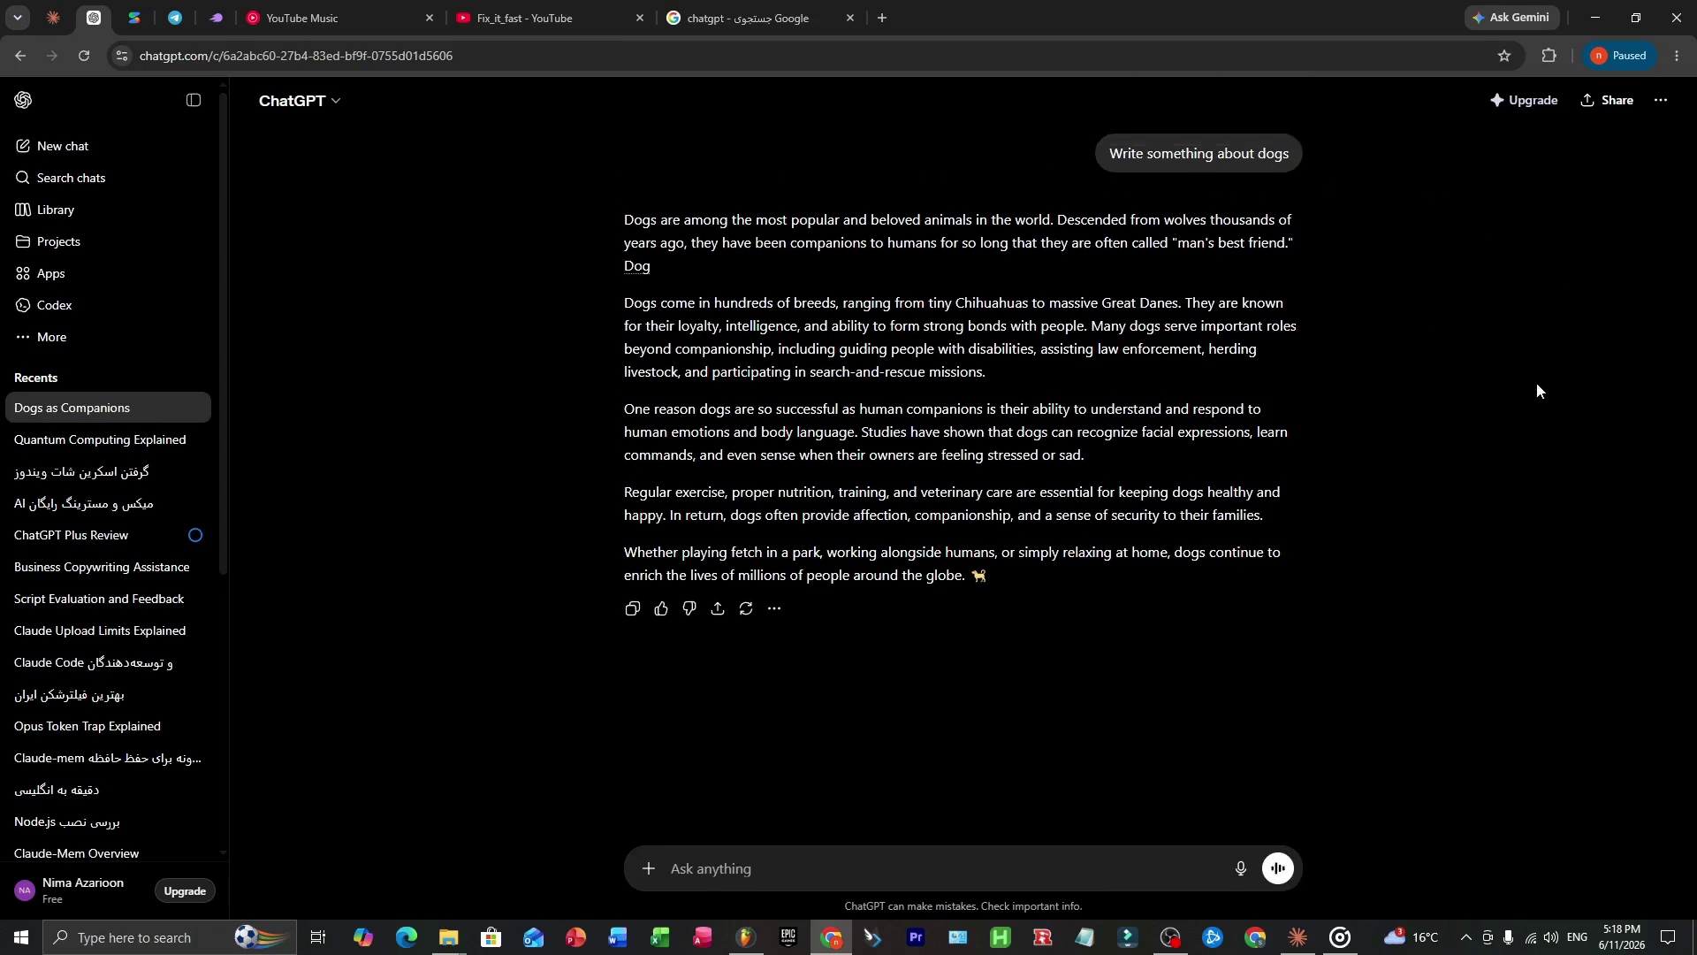
type("Write a short, friendly paragraph about why dogs are great pets for families with kids. Keep it simple and fun")
key("Return")
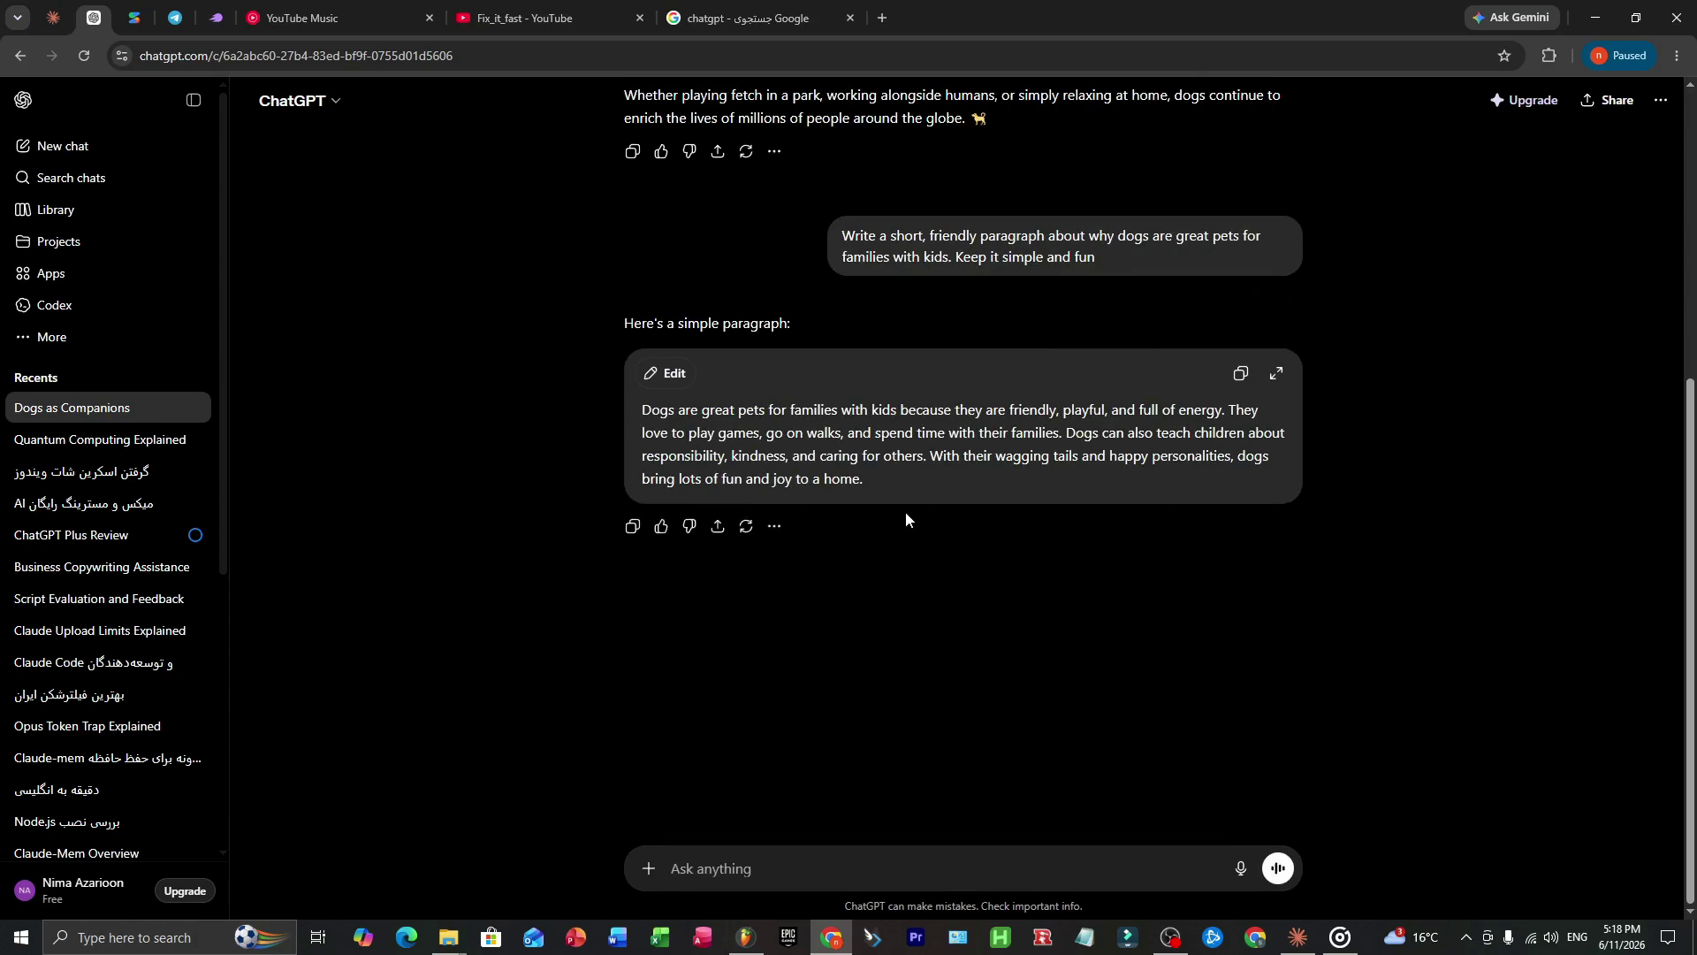
Step: Ask for another version of the paragraph about dogs as family pets
type("give me anotheer")
key("Return")
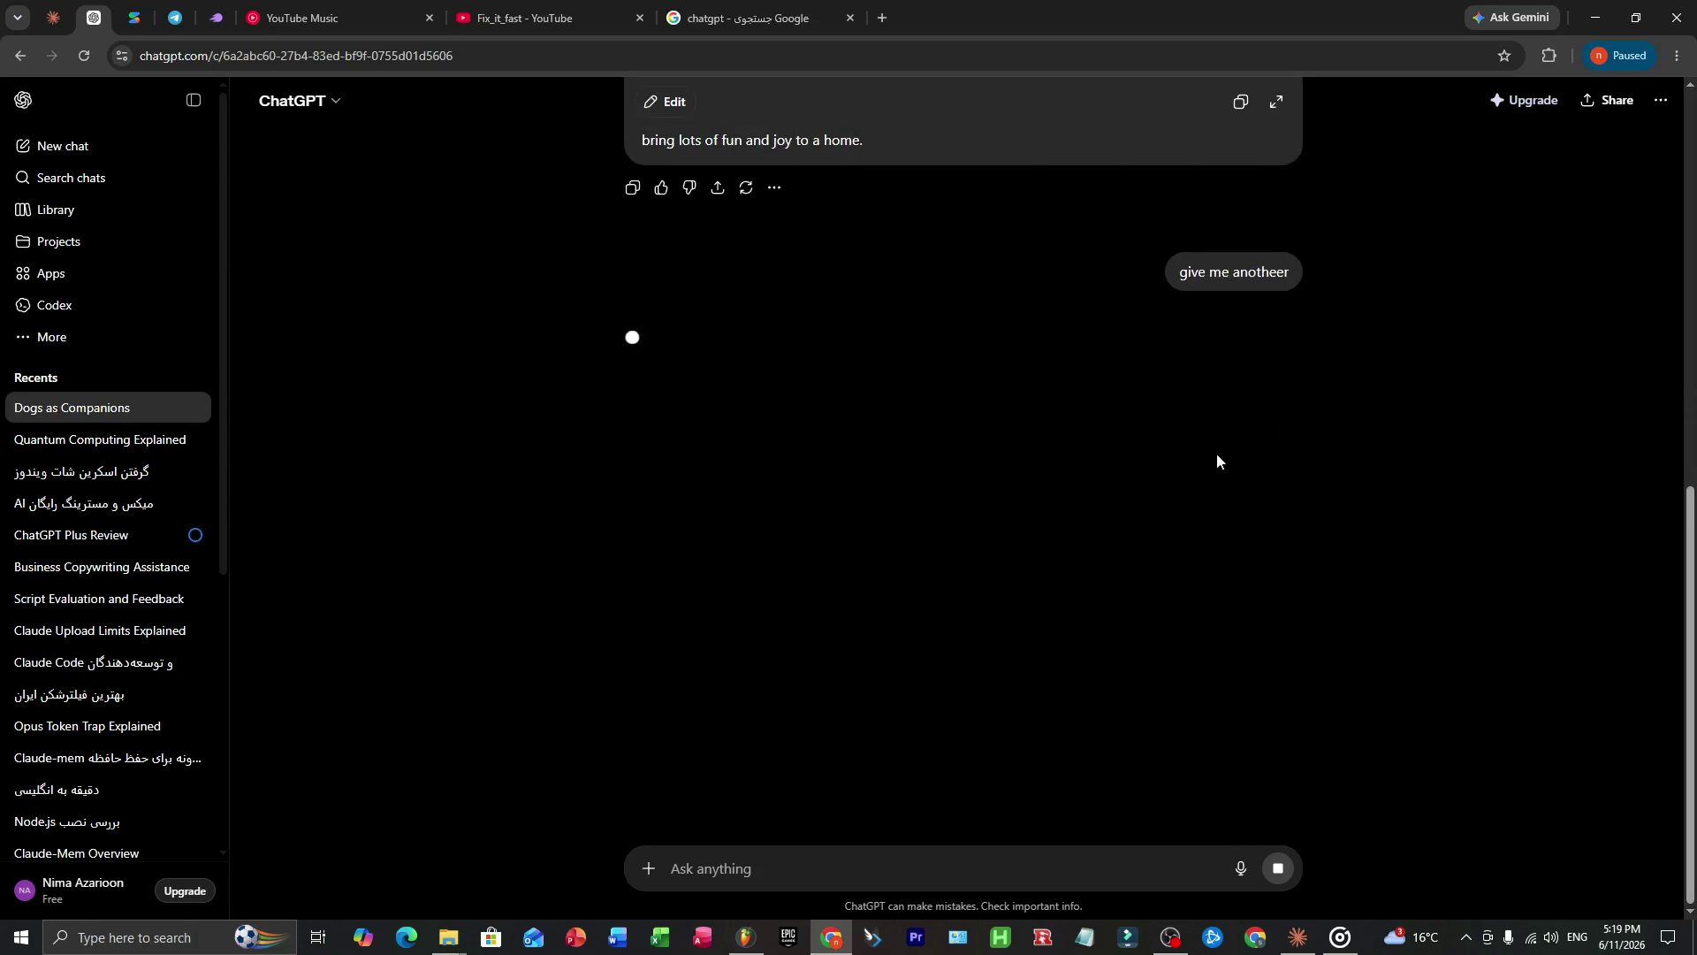
scroll(1312, 460, "up", 2)
scroll(1319, 460, "down", 2)
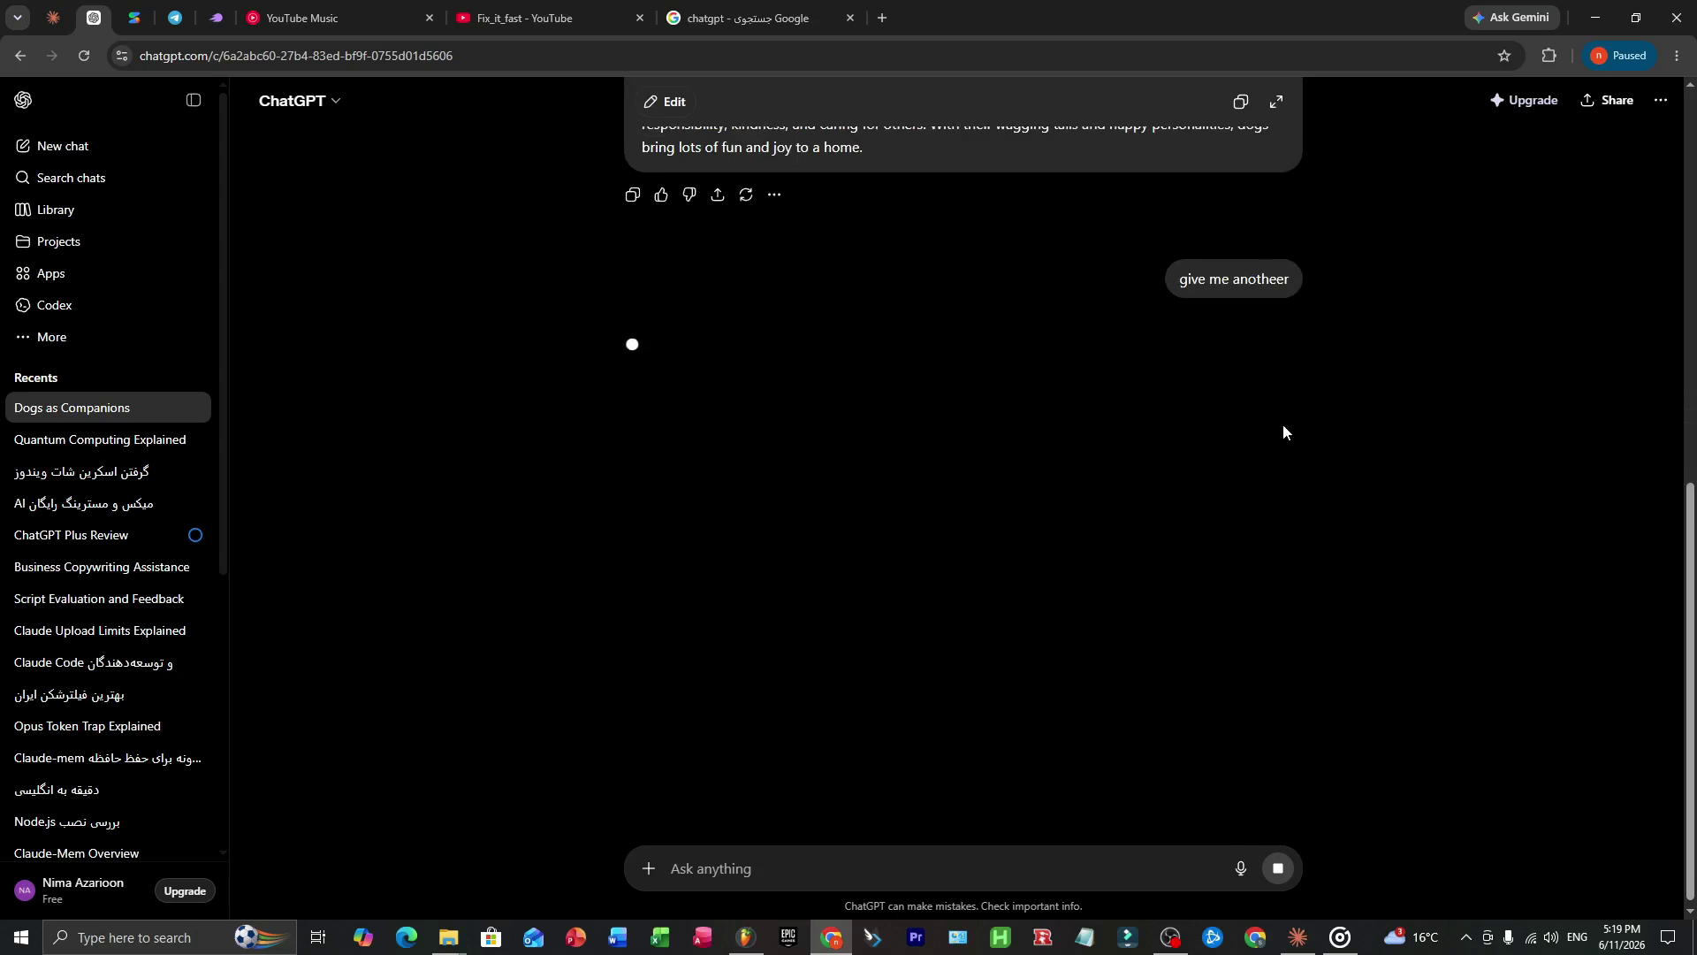
scroll(1310, 454, "up", 3)
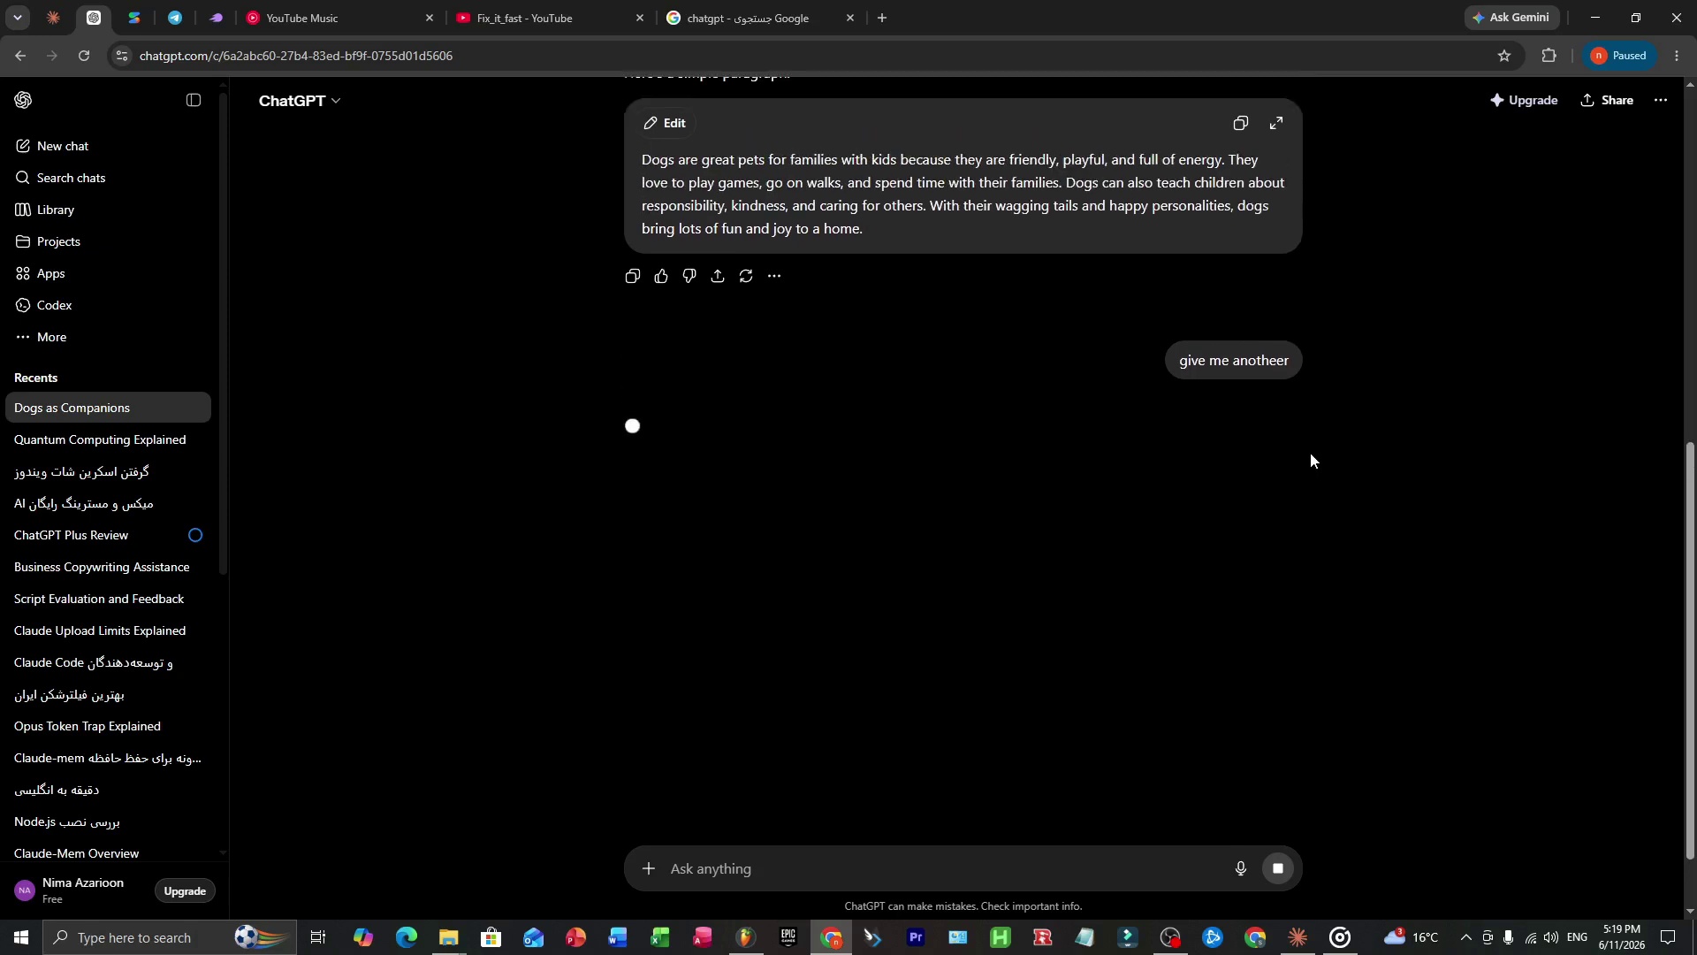
scroll(1319, 455, "down", 3)
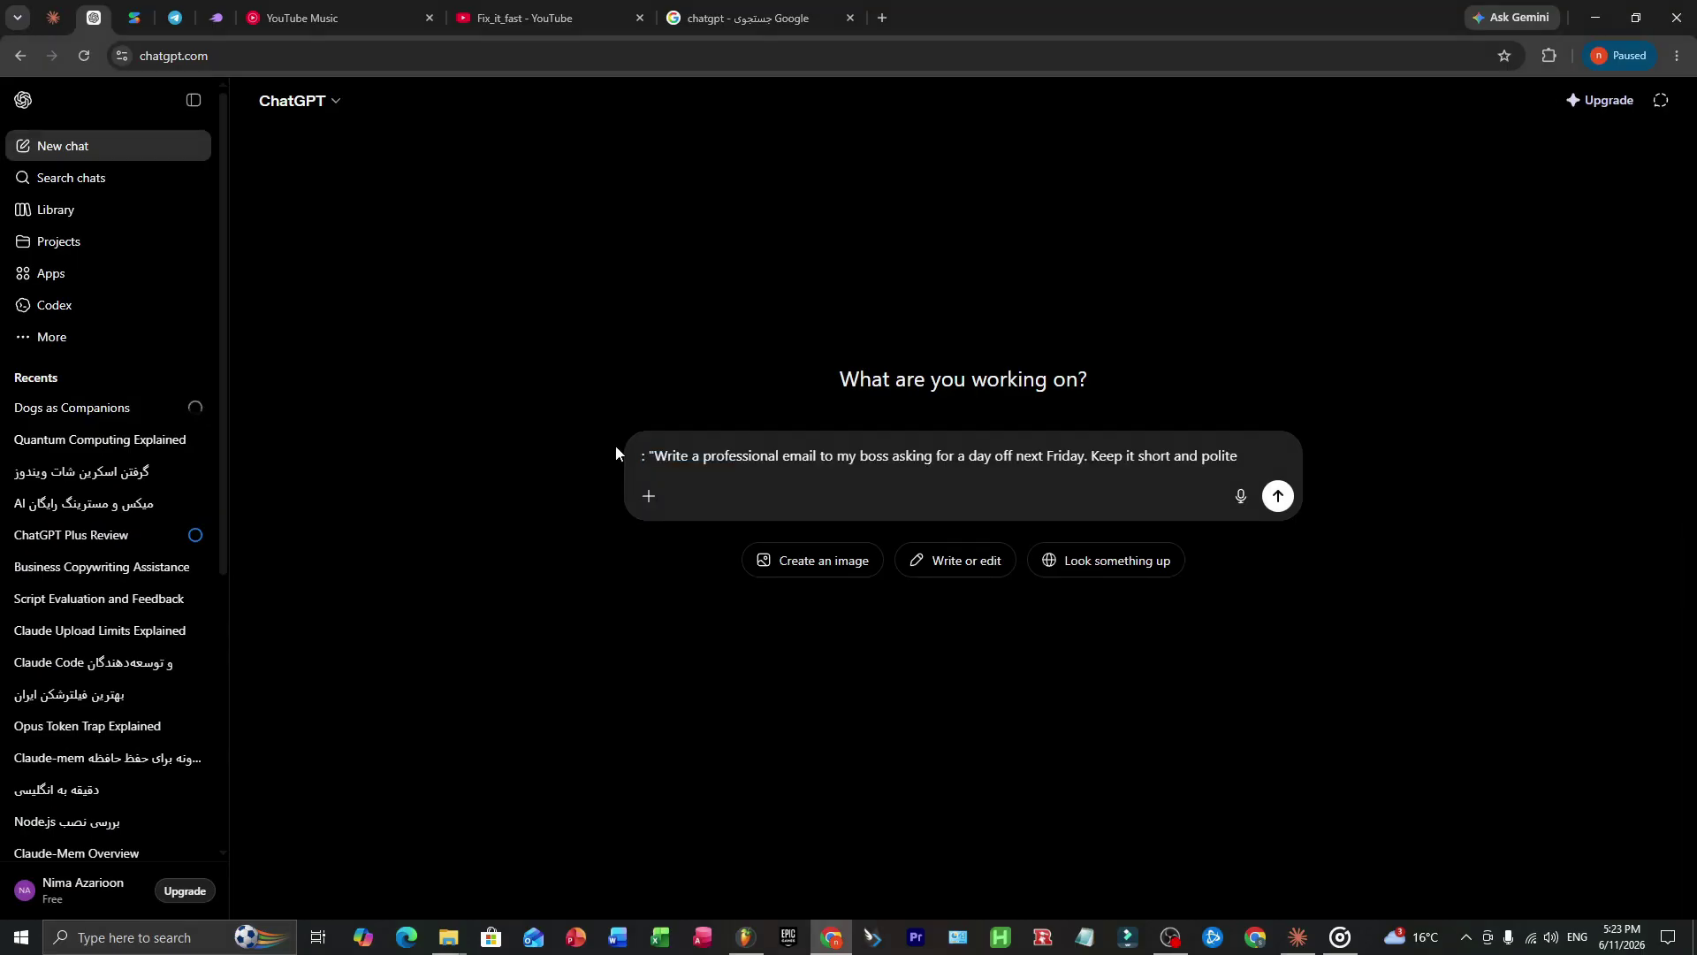
Step: Remove the stray leading colon from the prompt and request a short, polite, professional email asking the boss for a day off next Friday
left_click_drag(647, 455, 621, 452)
key("BackSpace")
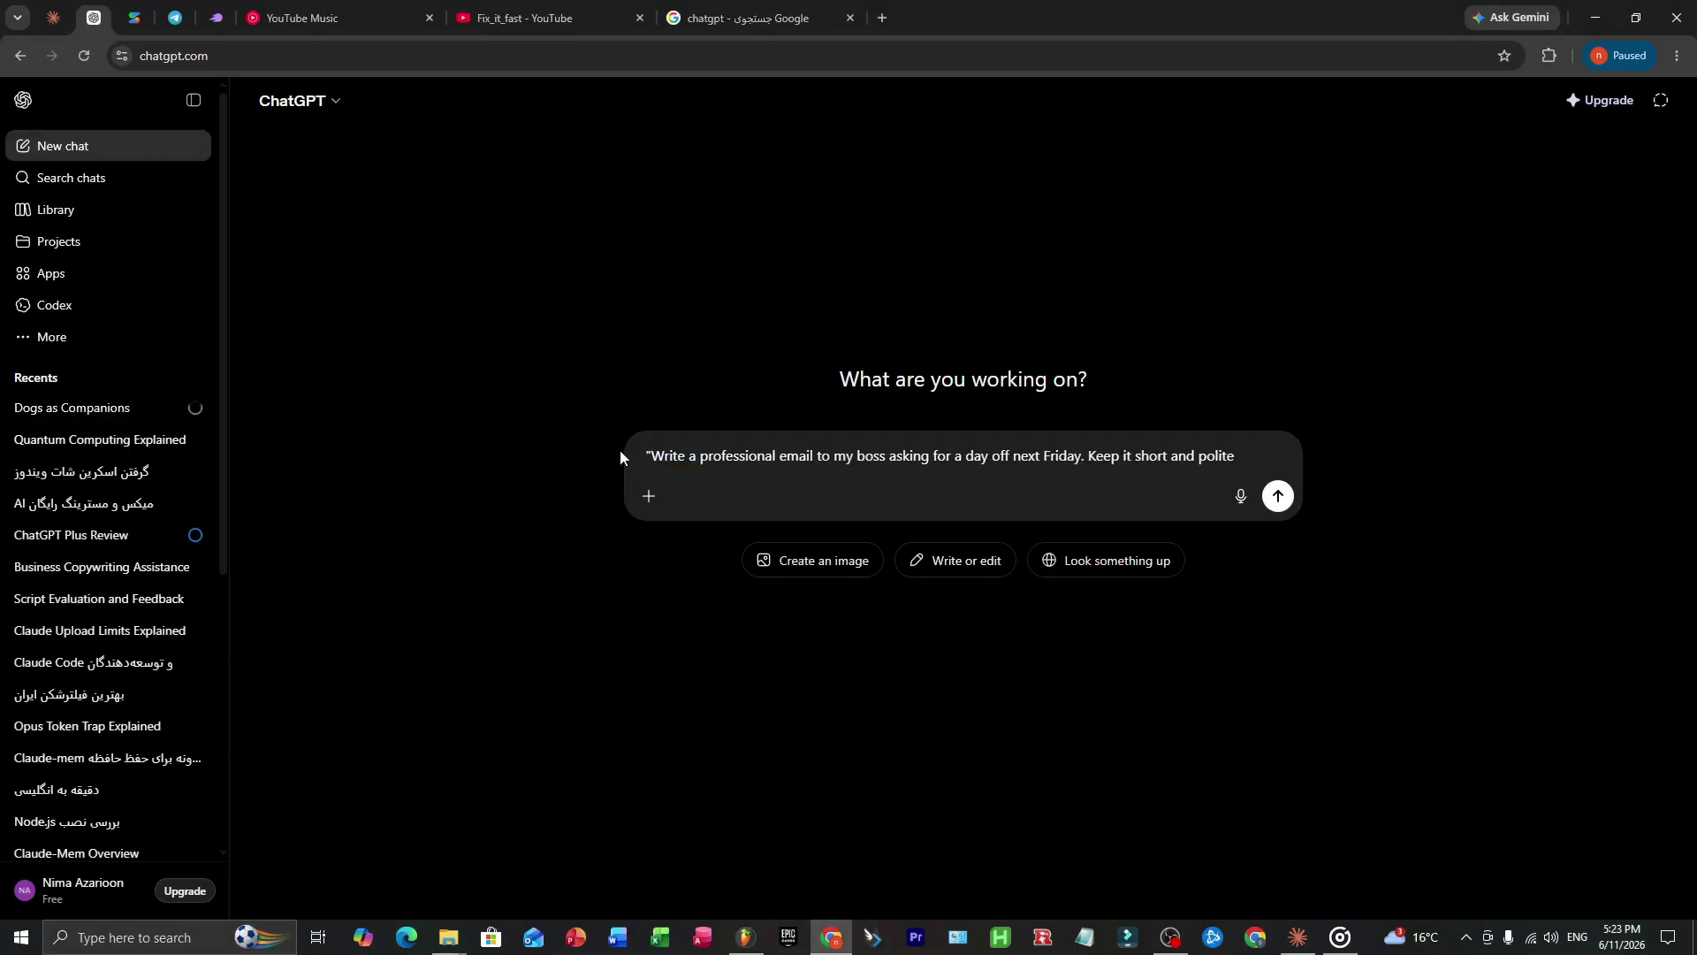
key("Return")
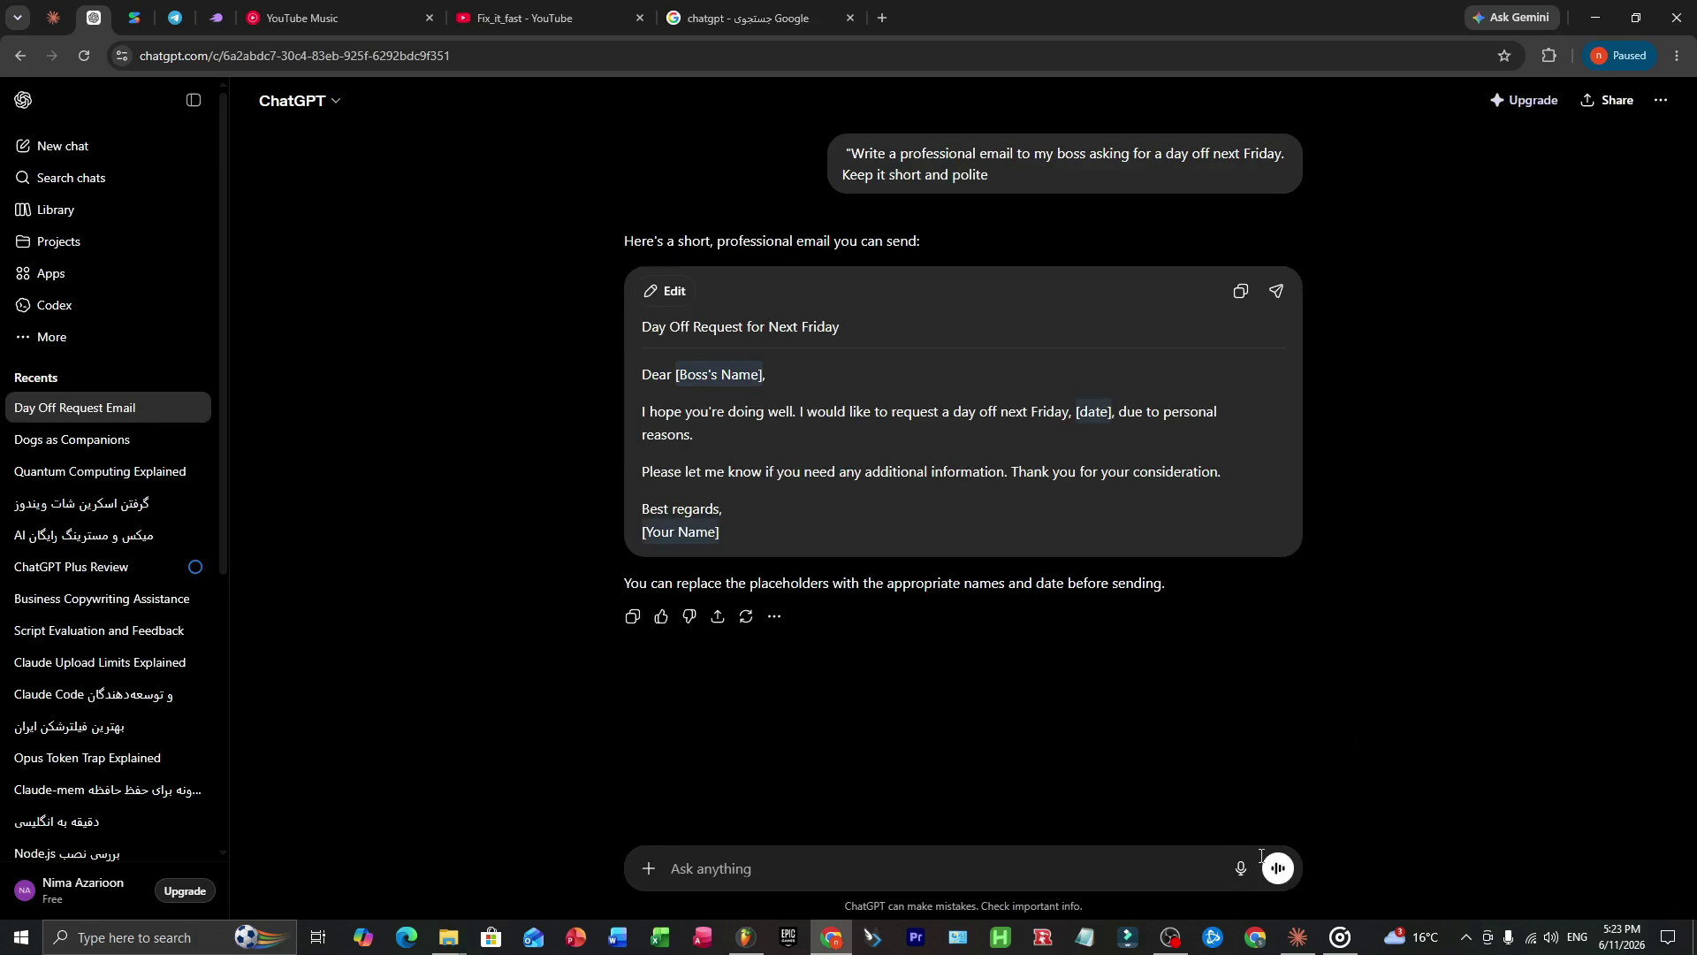
Step: Ask for inflation explained simply as to a 15-year-old, and for 10 YouTube video ideas for a channel about healthy eating for busy people
type("Explain inflation like I'm 15 years old.\" No textbook language. Just a clear, simple explanation you can actually understand.")
key("Return")
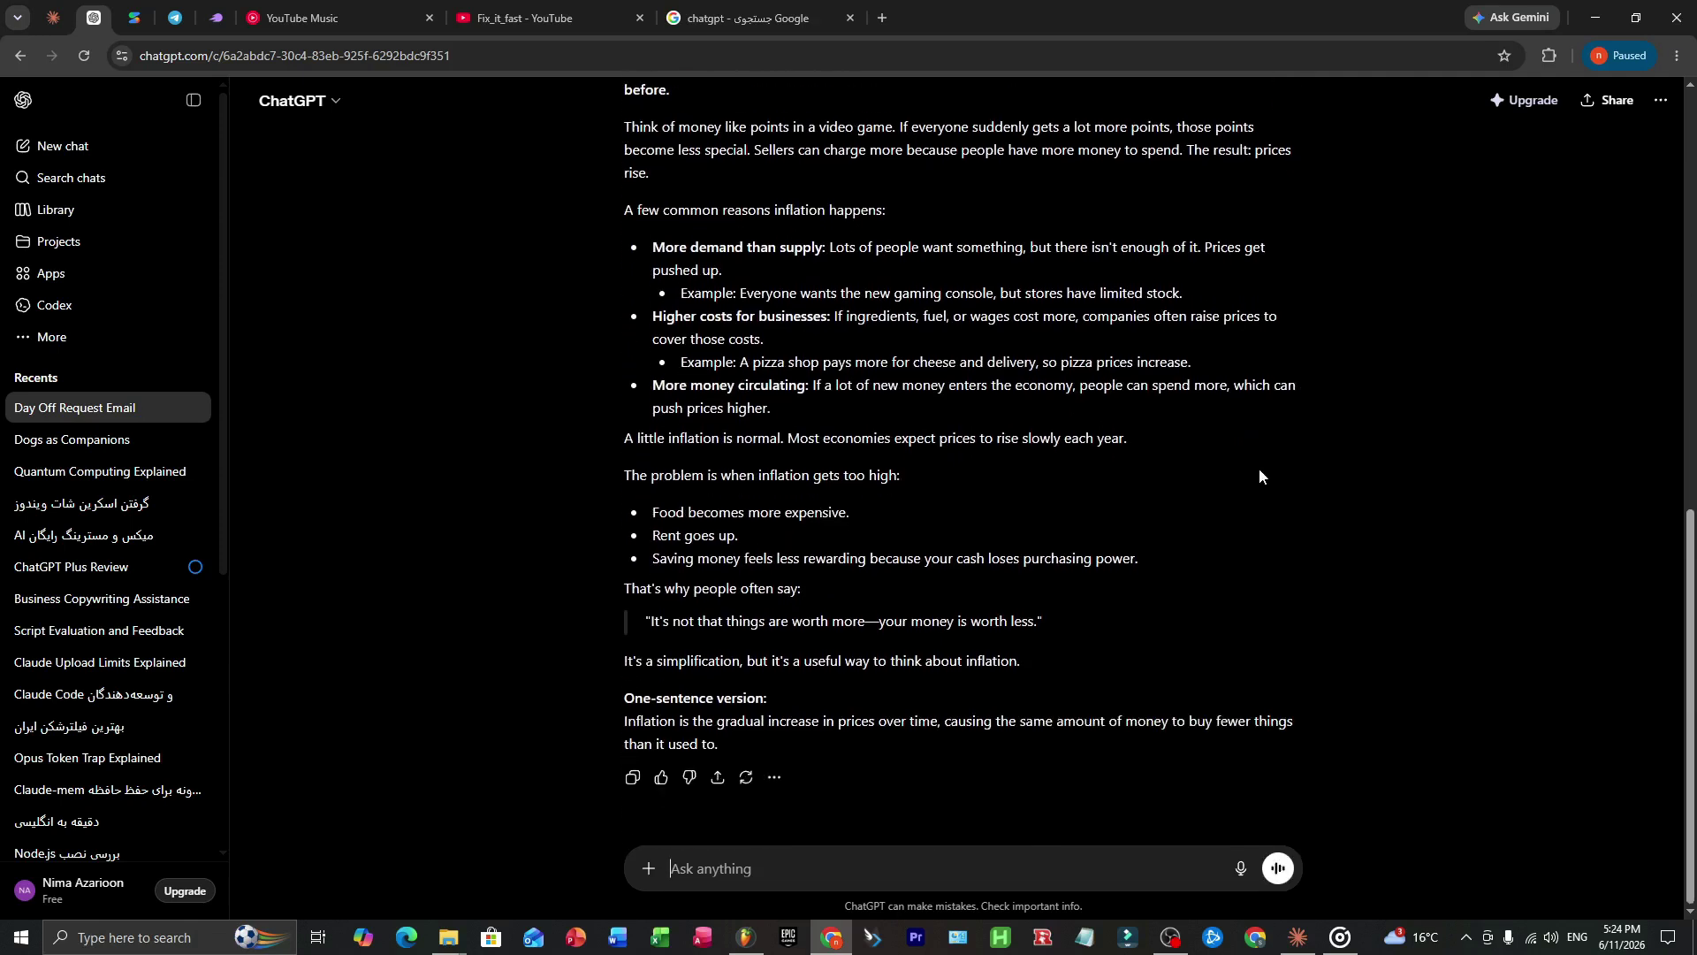
scroll(1259, 478, "up", 1)
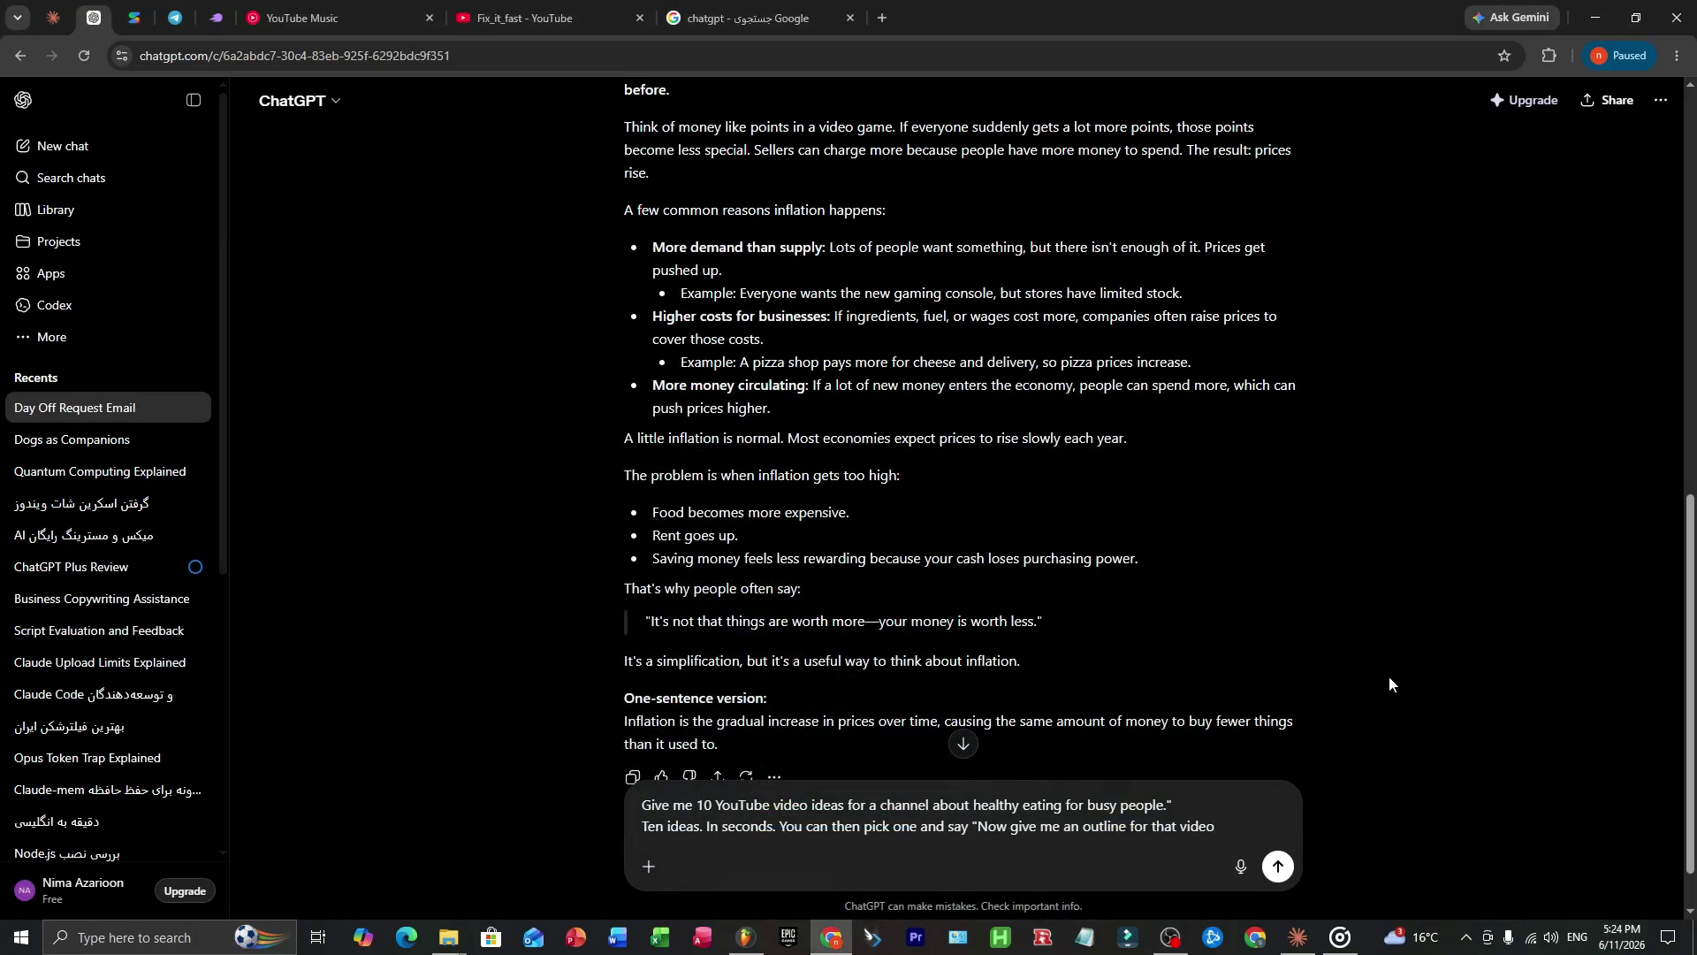
key("Return")
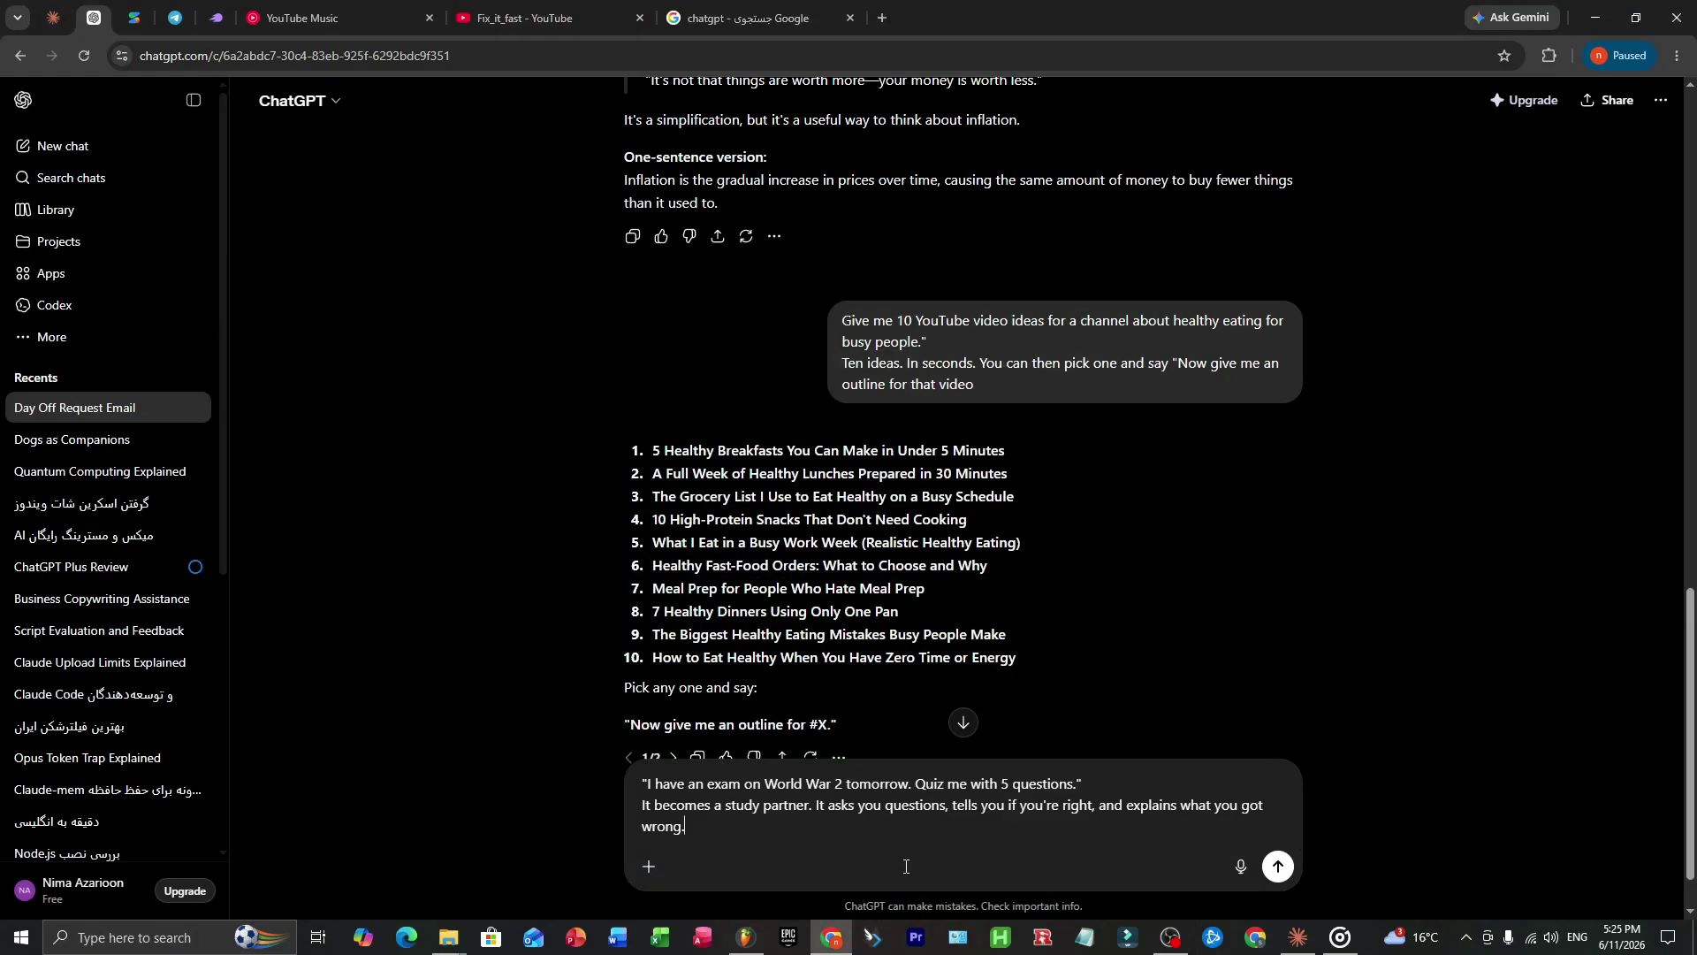
Step: Request a 5-question quiz for a World War 2 exam, and a dinner recipe with steps using chicken, rice, and tomatoes
key("Return")
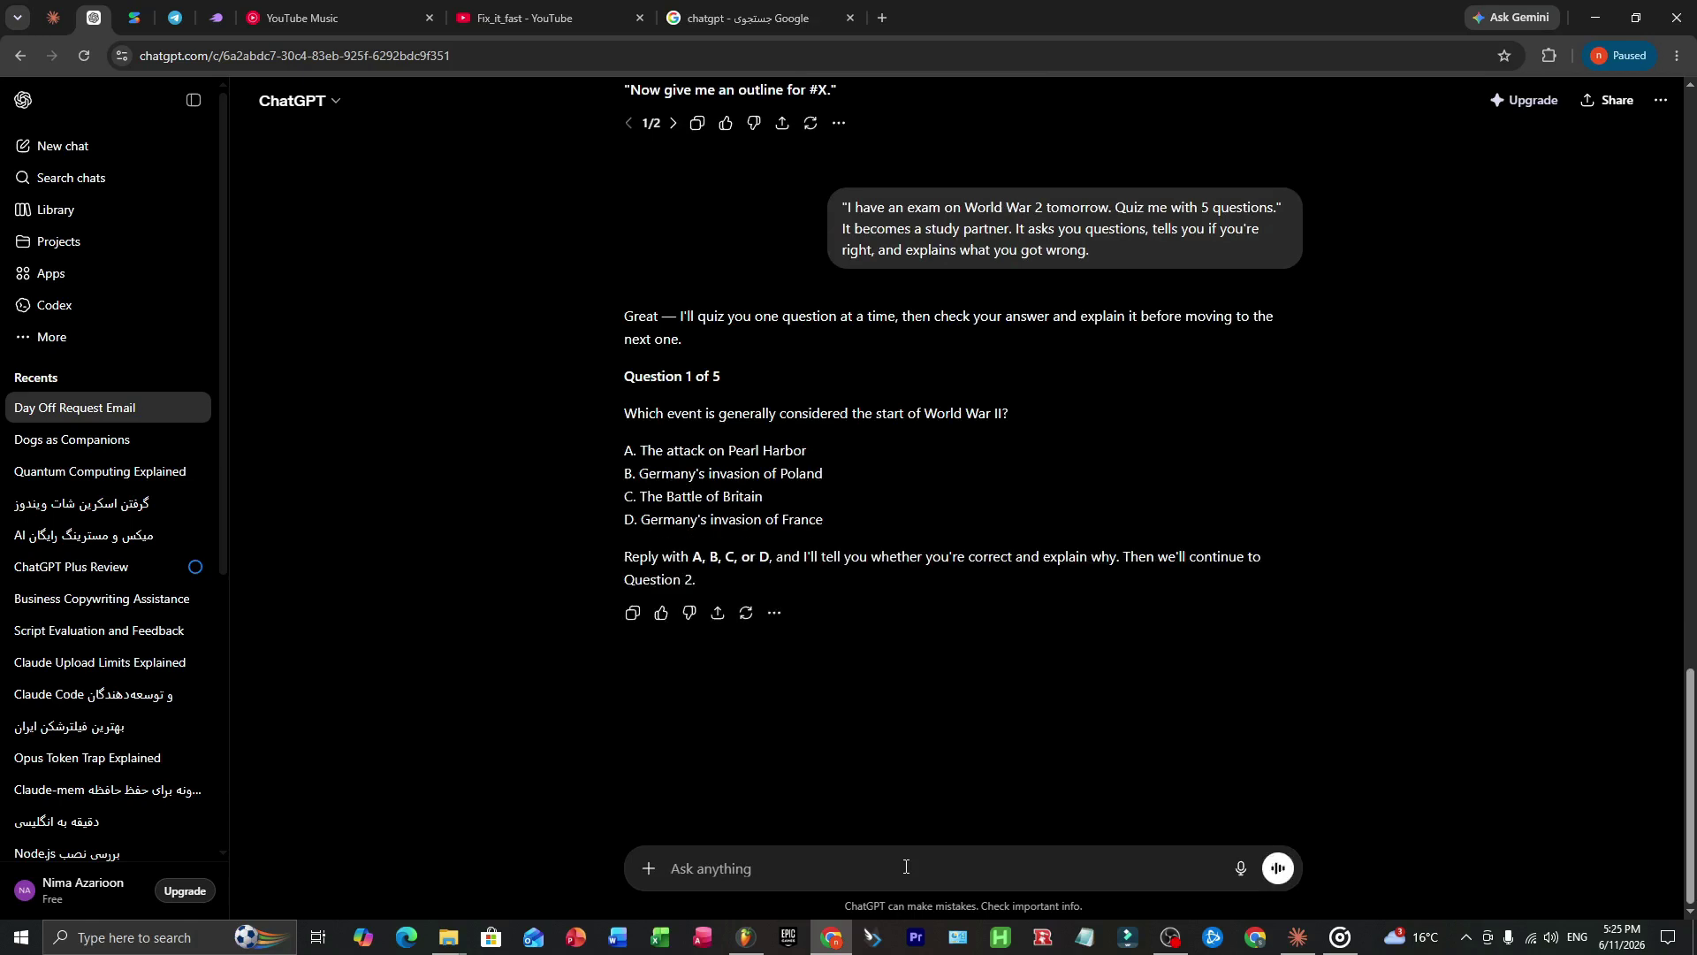
type("I have chicken, rice, and tomatoes at home. What can I cook for dinner tonight?\" It gives you a recipe, with steps, right there.")
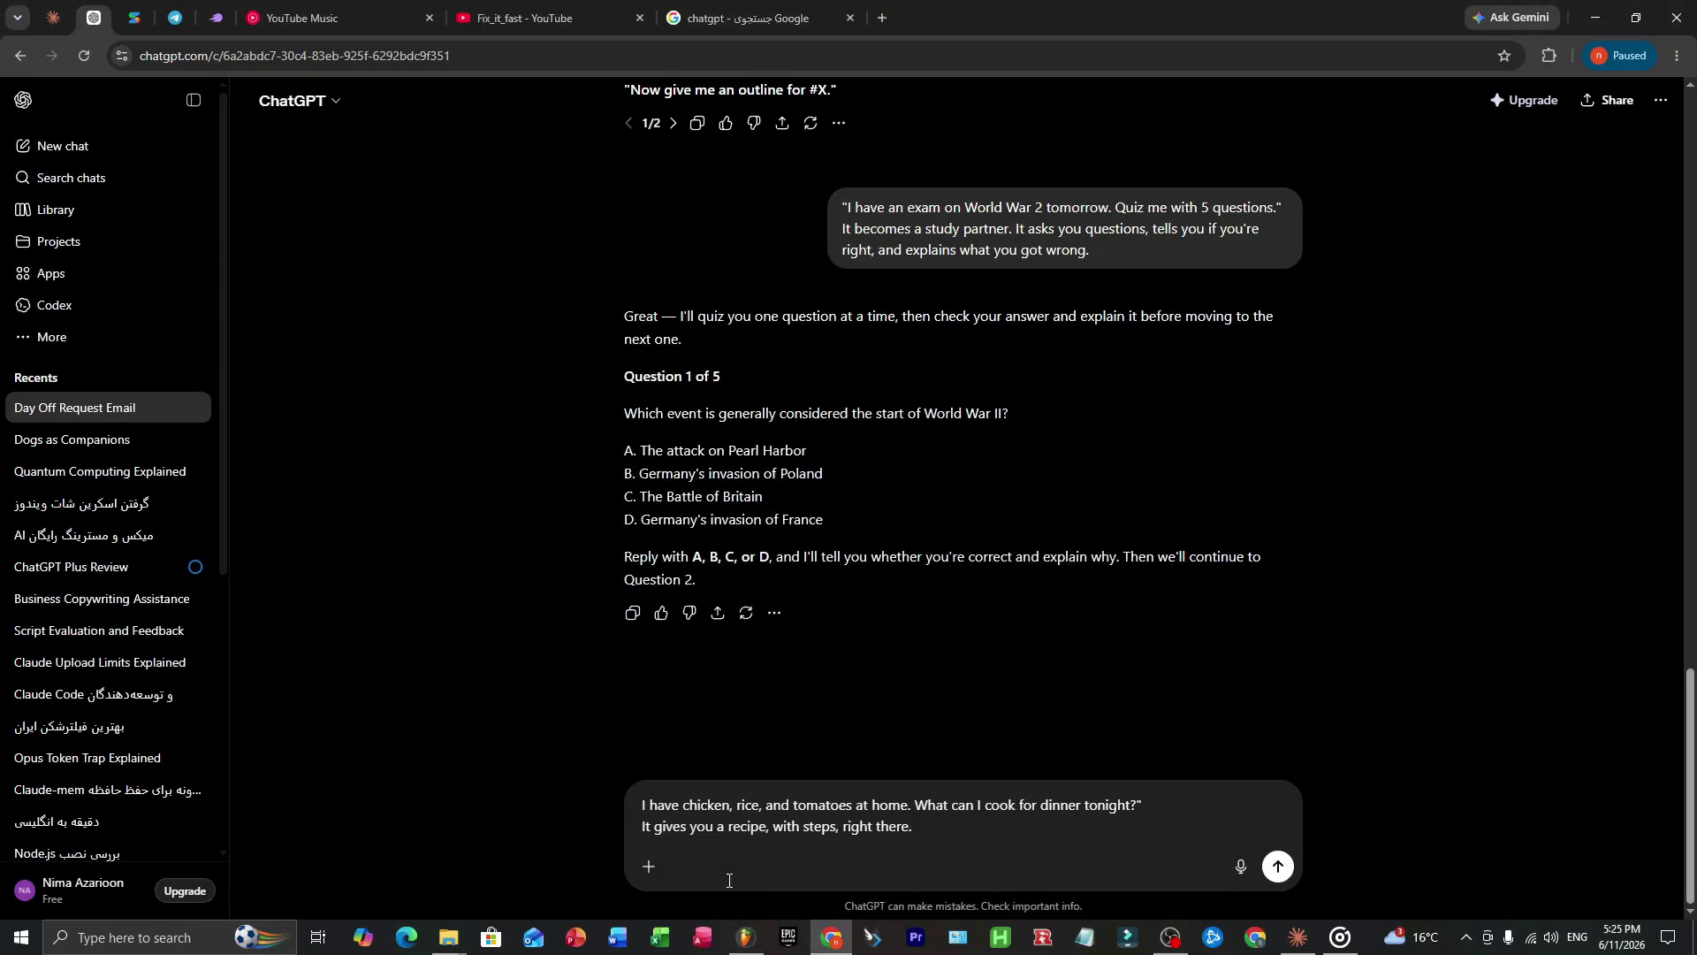
key("Return")
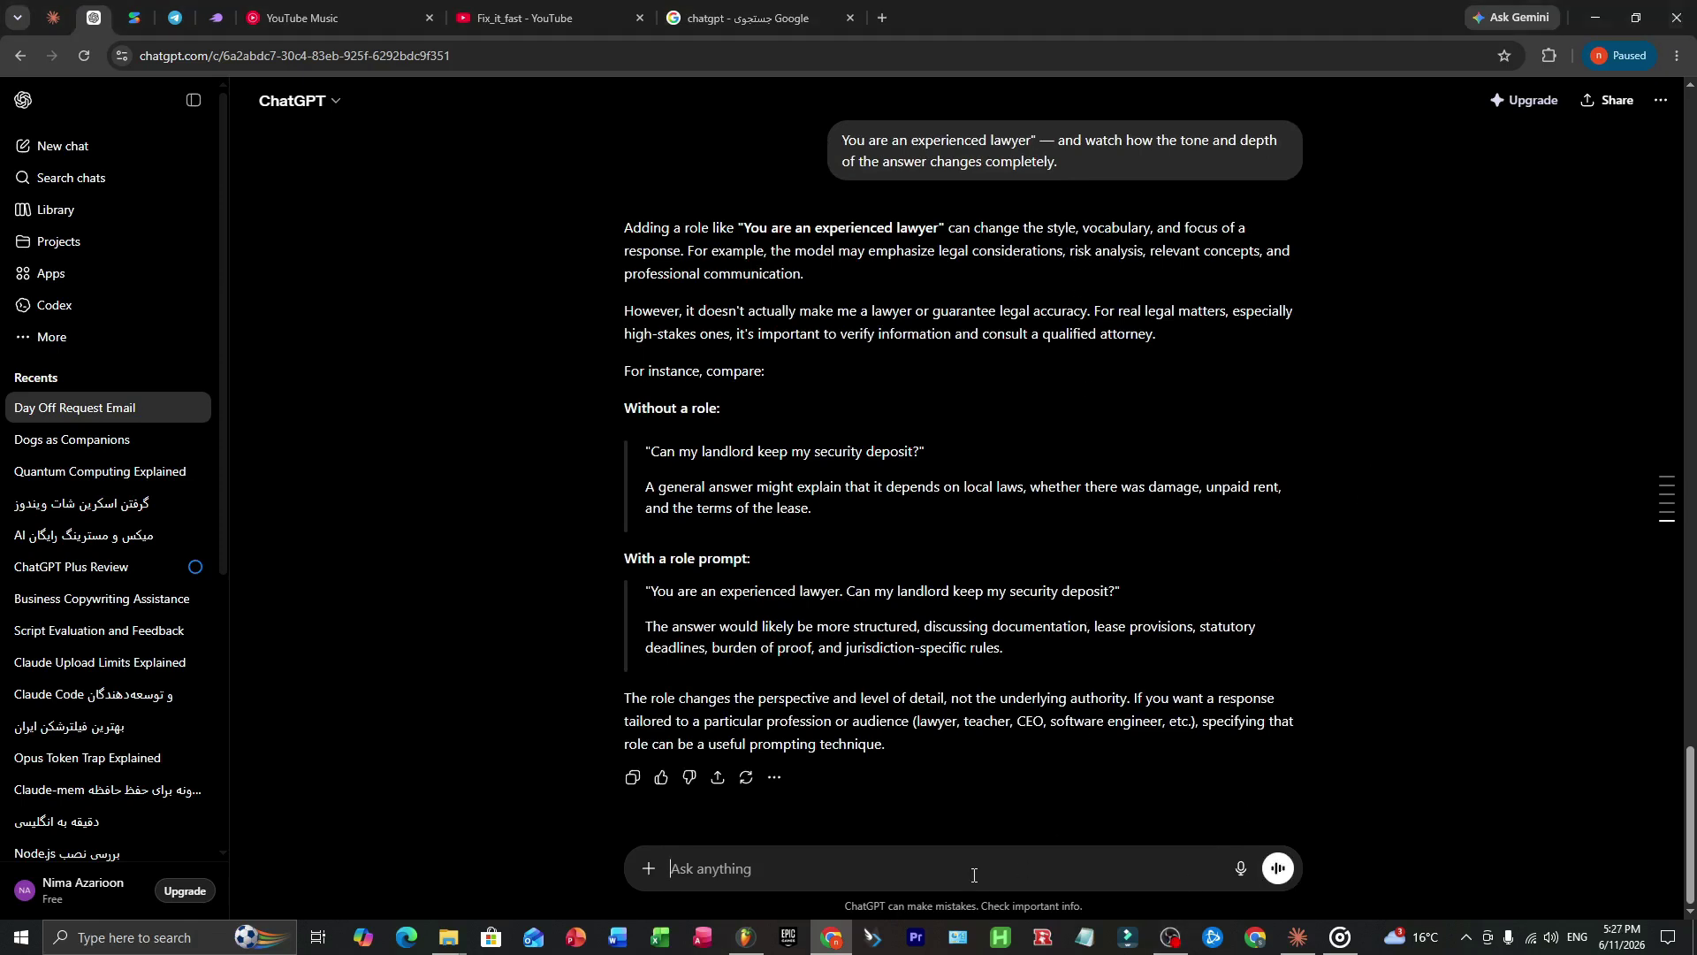
Step: Ask for 3 different versions of the answer, and add the constraint "Don't suggest anything that costs money."
type("Give me 3 different versions of this.\" More options means you can pick what actually fits.")
key("Return")
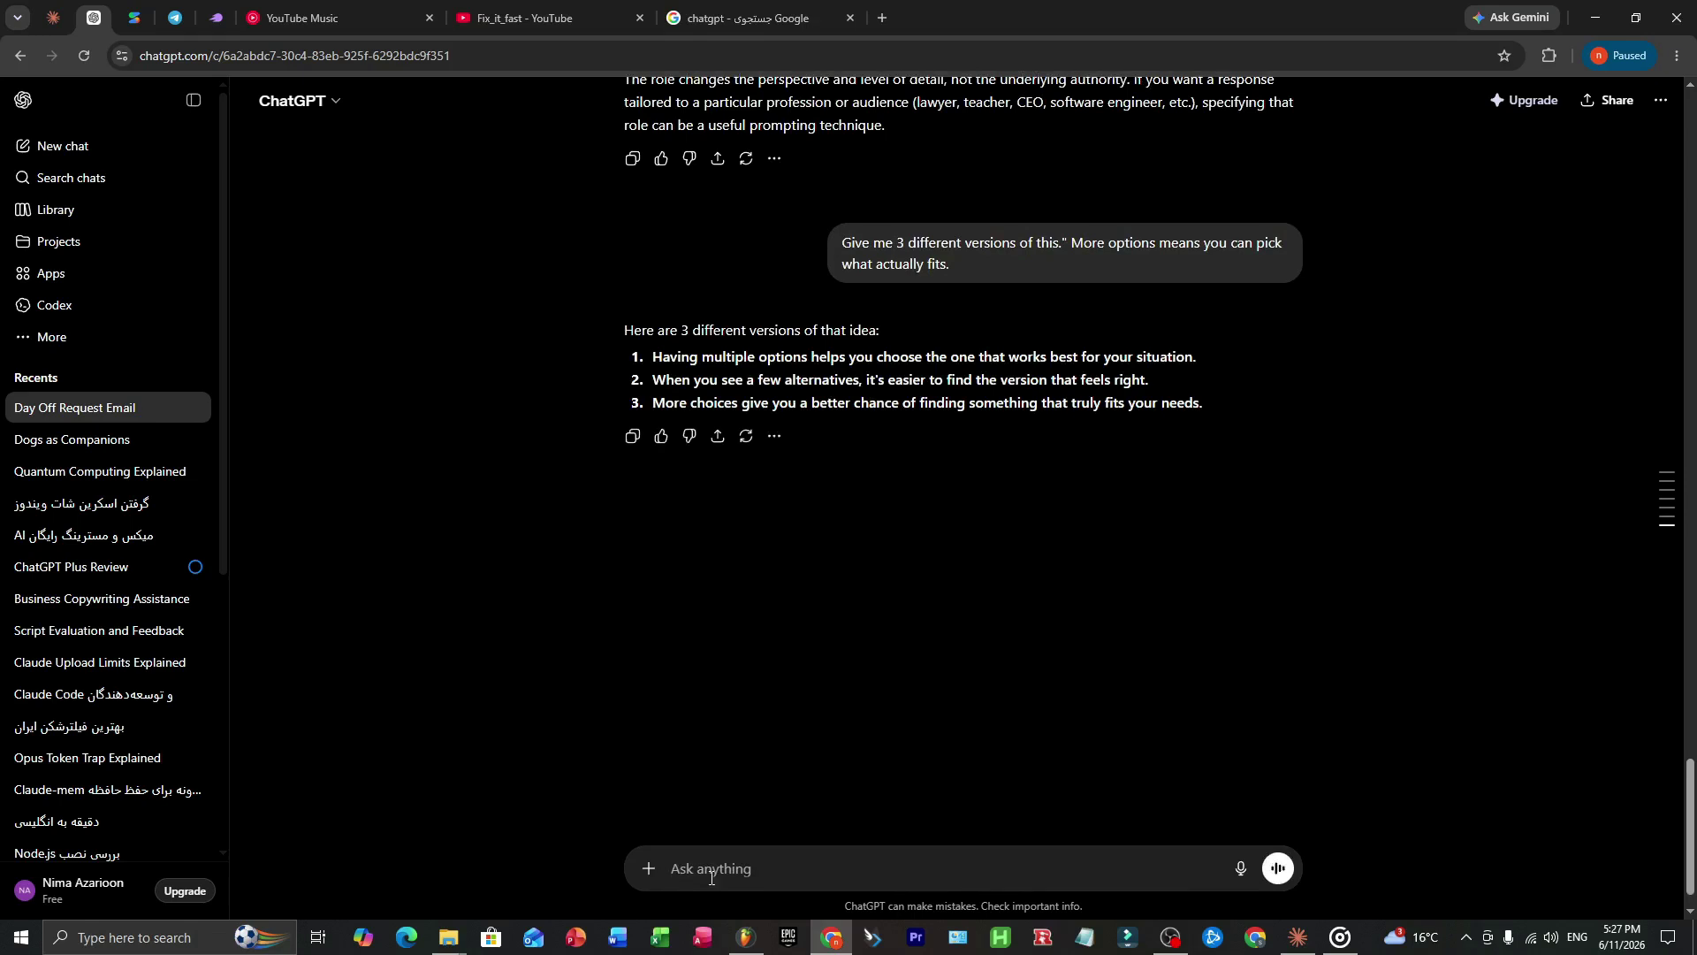
type("Don't suggest anything that costs money.\" ChatGPT follows constraints really well.")
key("Return")
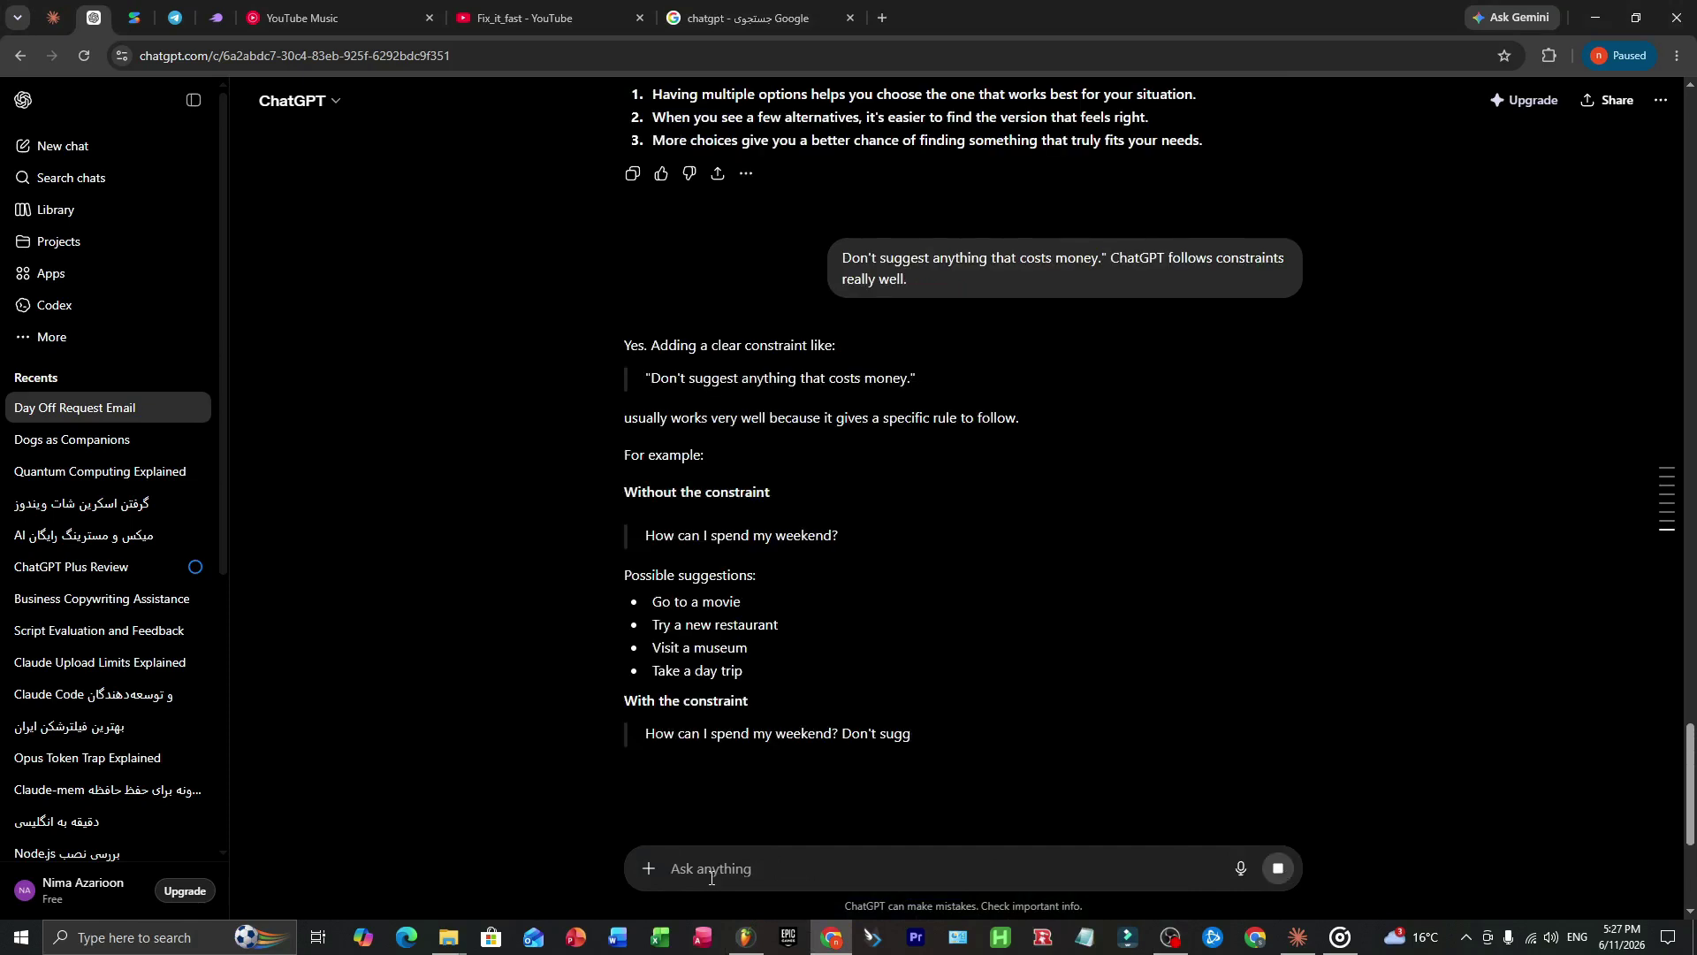
scroll(882, 765, "down", 2)
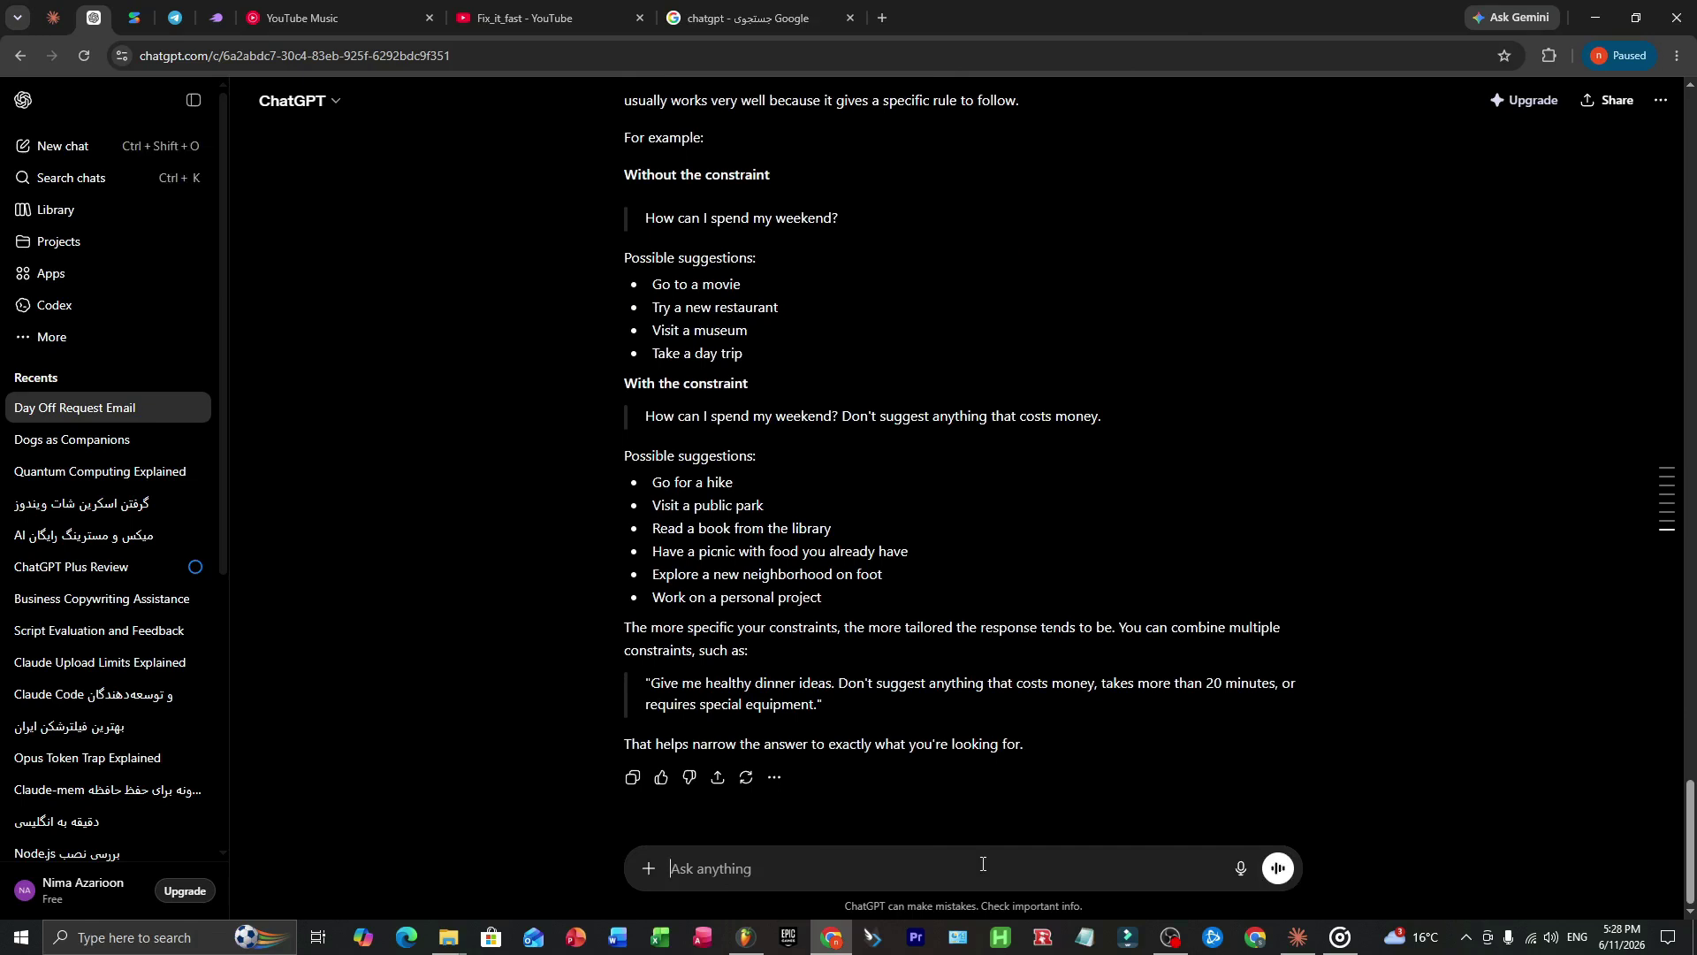
Step: Submit the thinking-partner prompt asking for the pros and cons of a decision and what is missing in a plan, and read the reply
type("What are the pros and cons of this decision?\" or \"What am I missing in this plan?\" — using it as a thinking partner, not just a writing tool.")
key("Return")
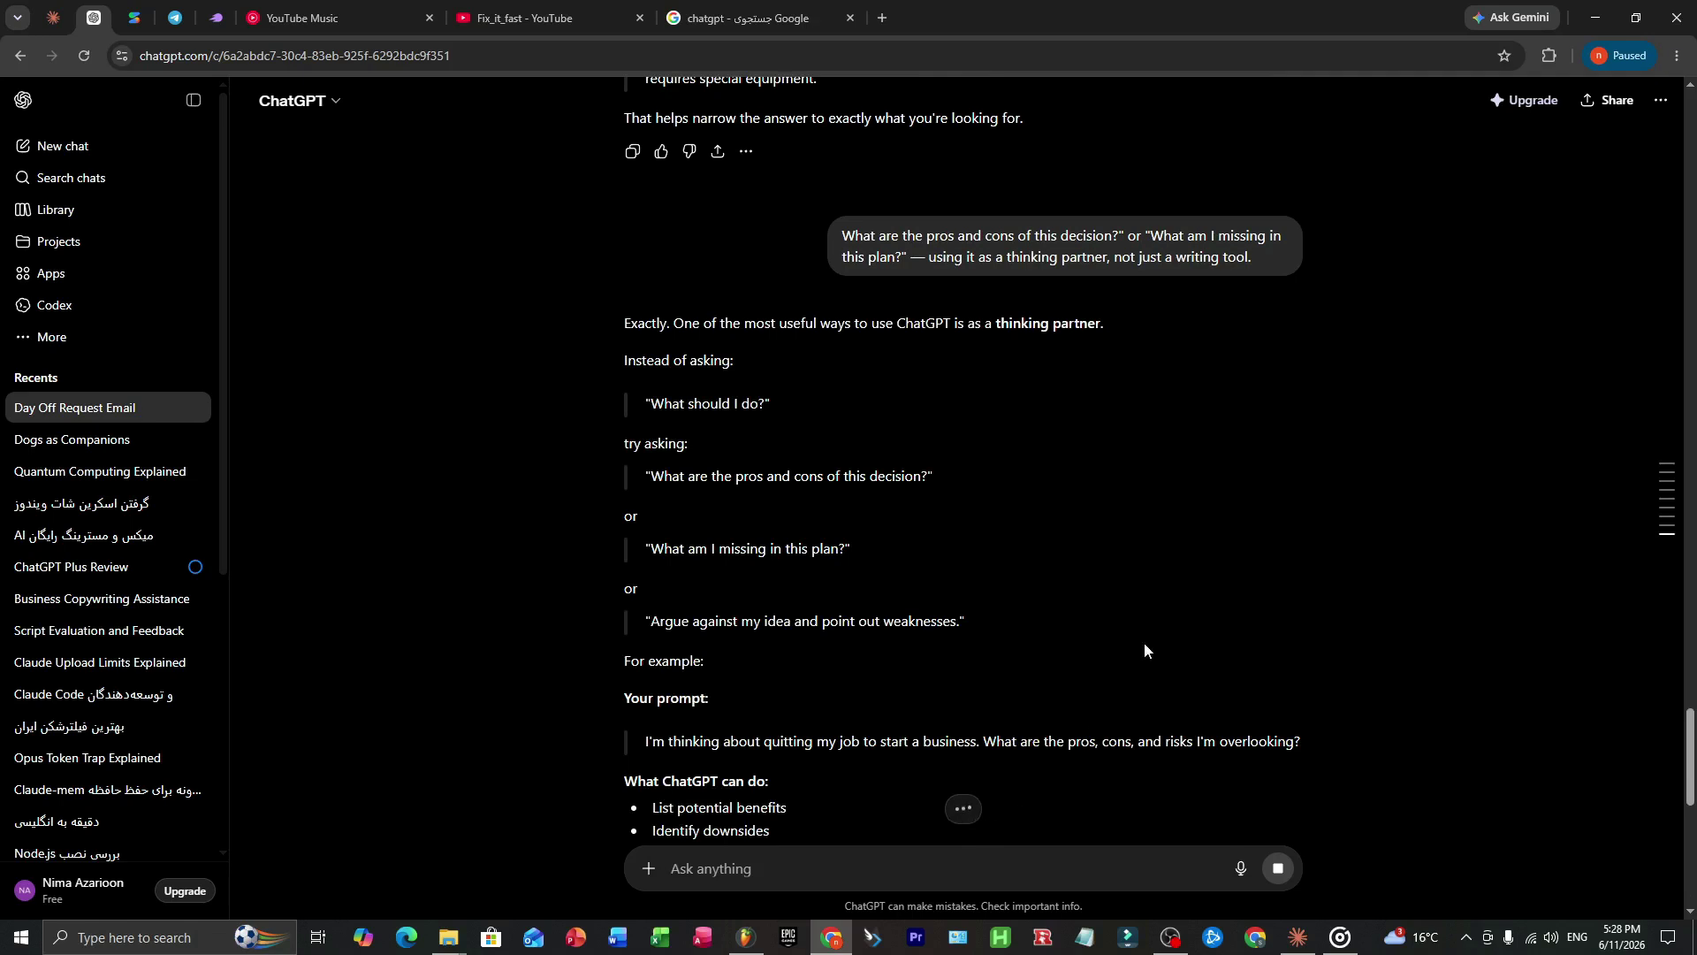
scroll(1153, 622, "down", 2)
scroll(1287, 577, "down", 3)
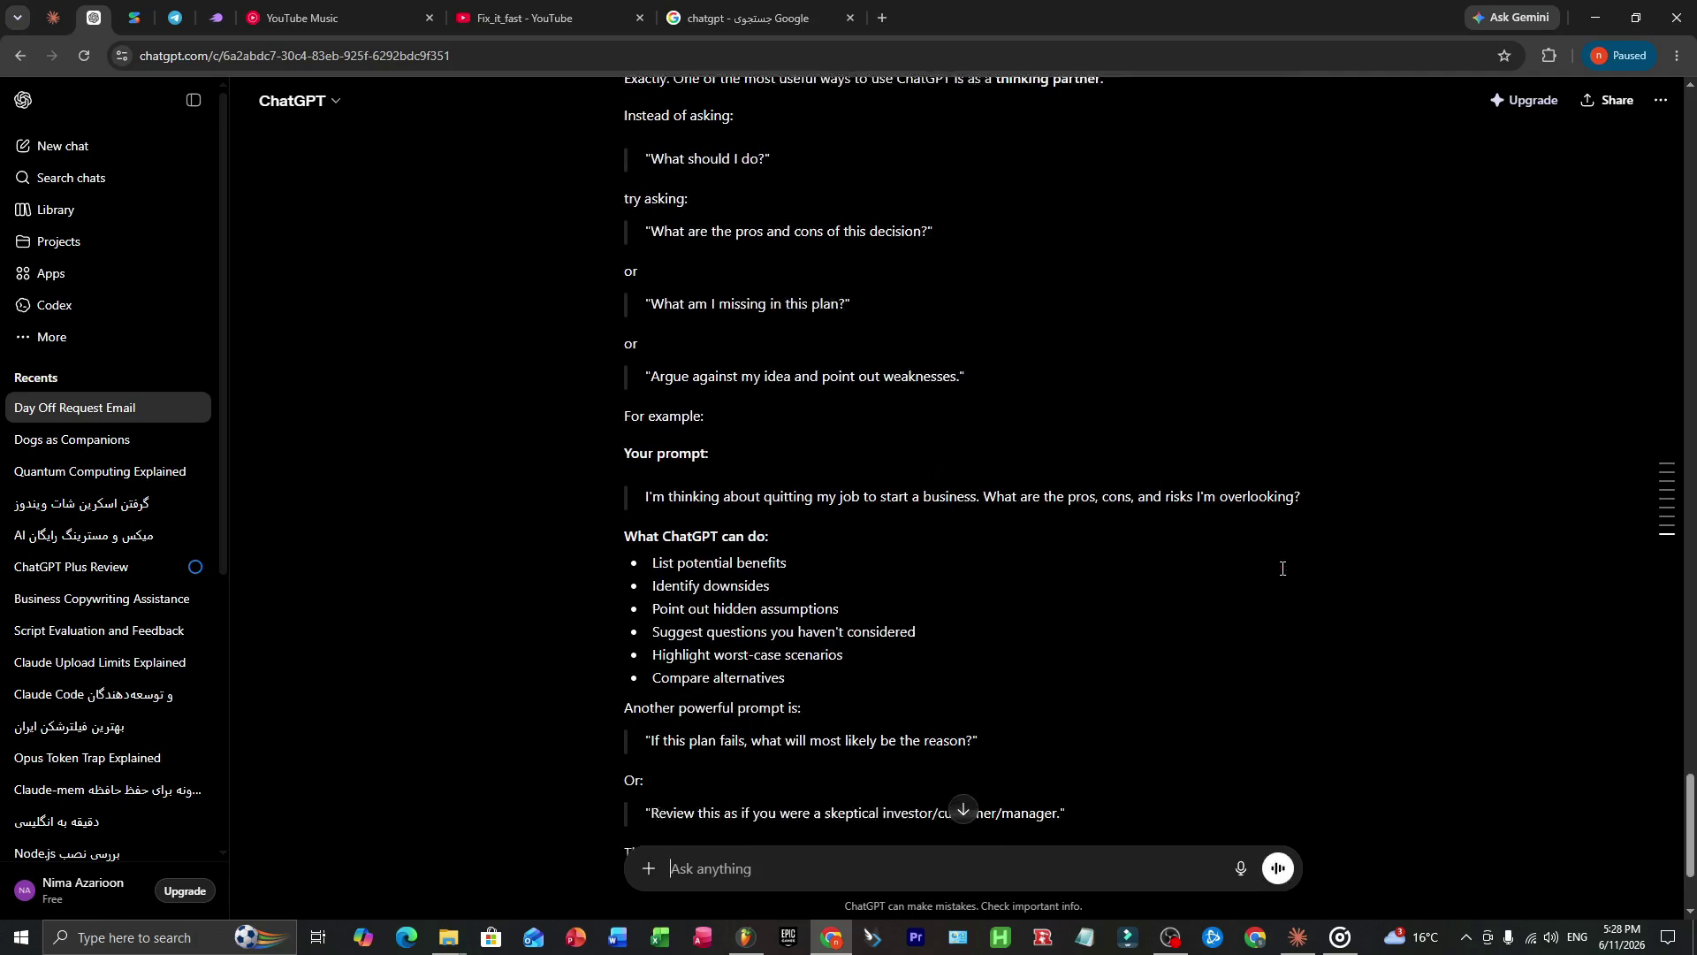